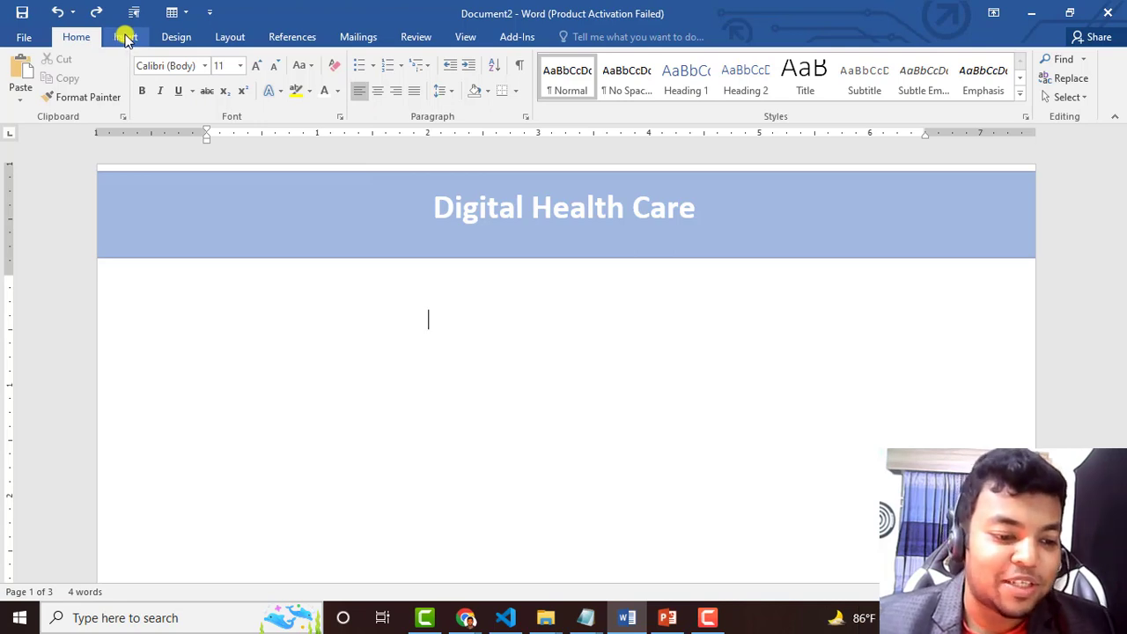
# Insert the Blank (Three Columns) footer from the Insert tab's Footer gallery
pyautogui.click(126, 38)
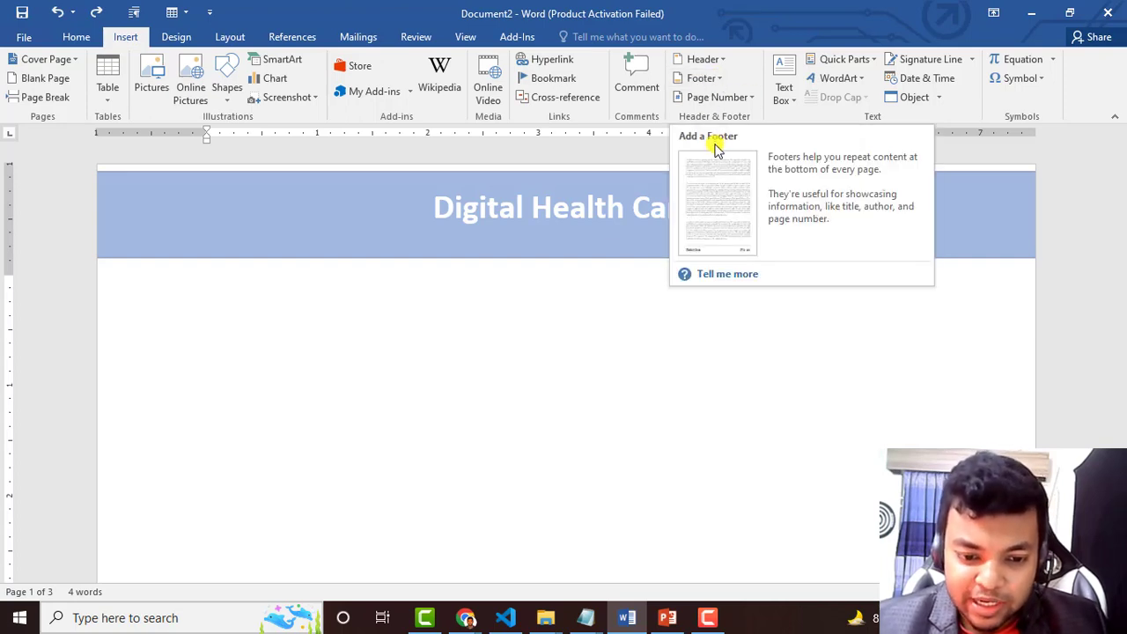
pyautogui.click(698, 79)
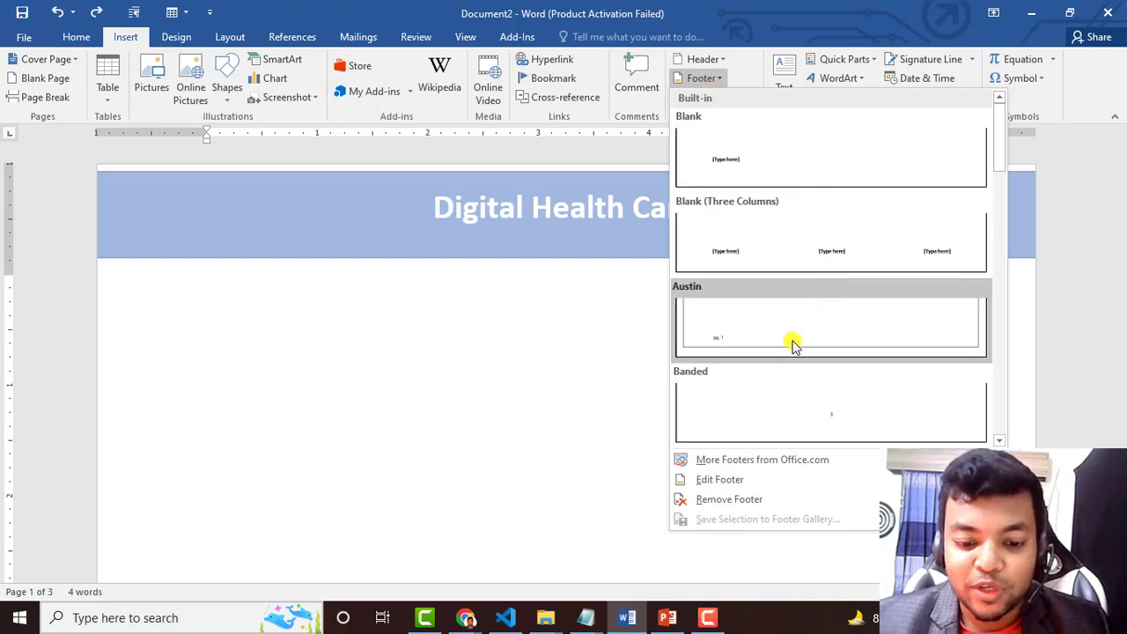
pyautogui.scroll(-3, 802, 343)
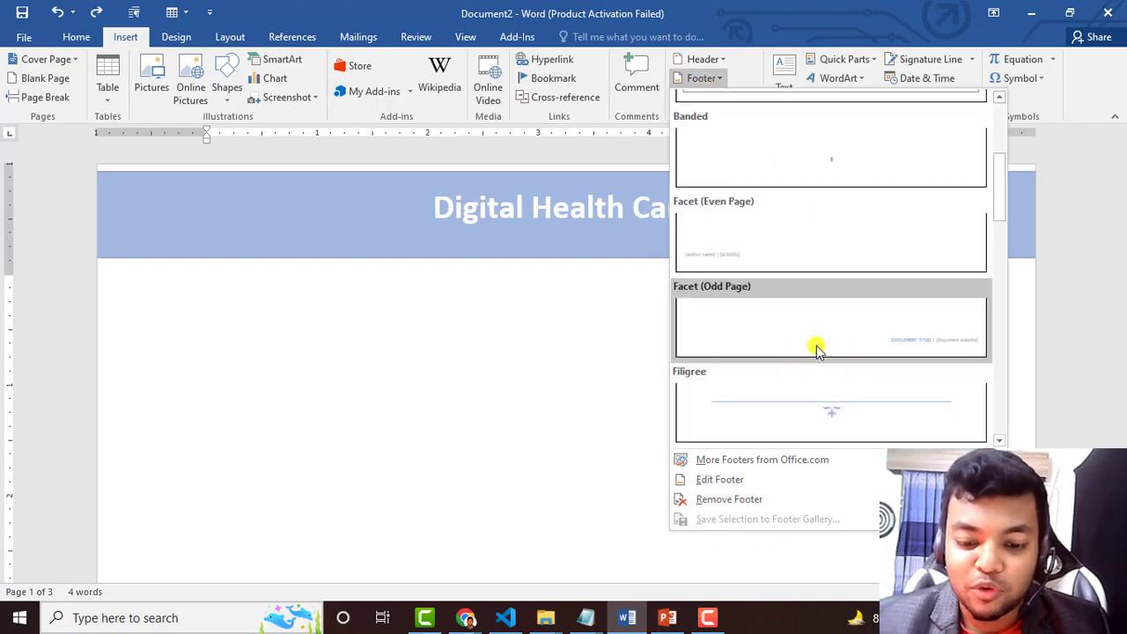
pyautogui.scroll(-6, 869, 414)
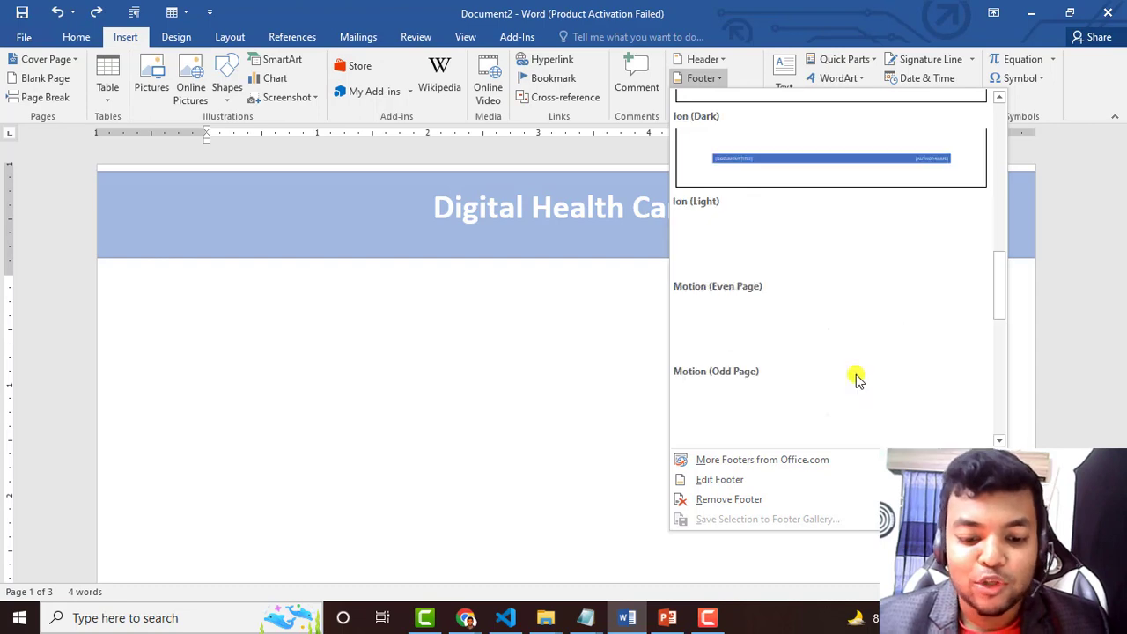
pyautogui.scroll(-3, 853, 236)
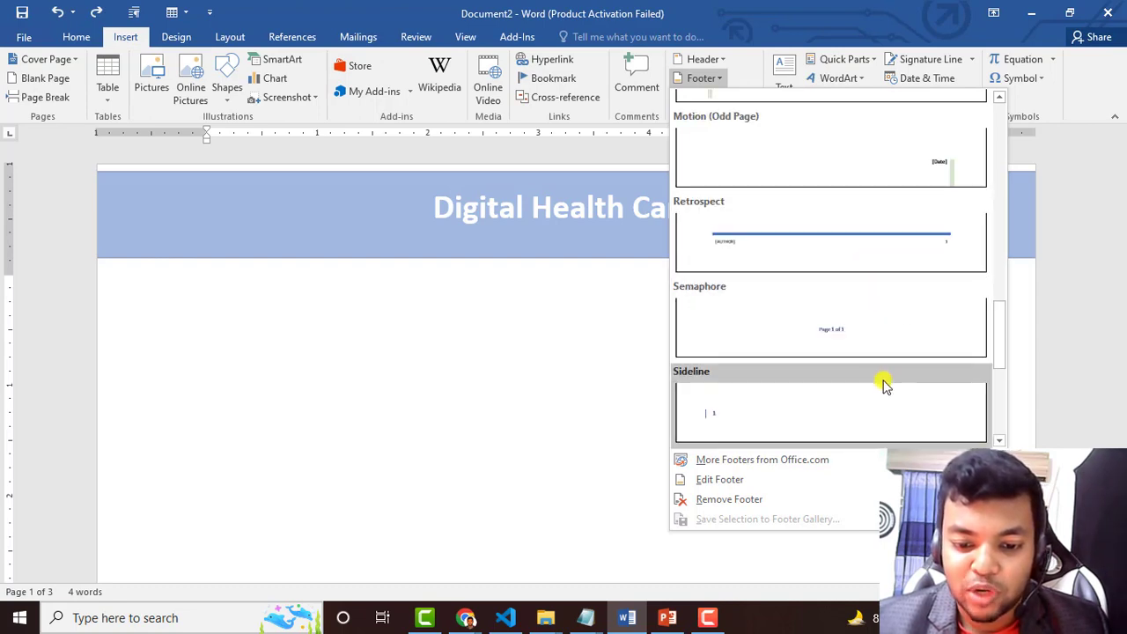
pyautogui.scroll(-3, 878, 327)
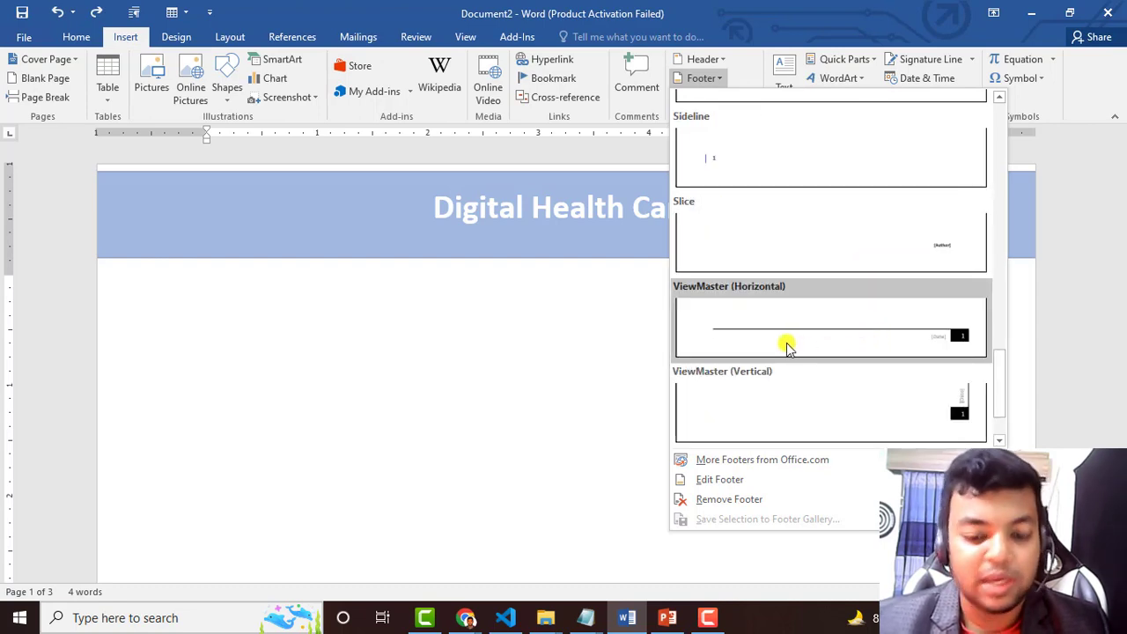
pyautogui.scroll(-1, 806, 366)
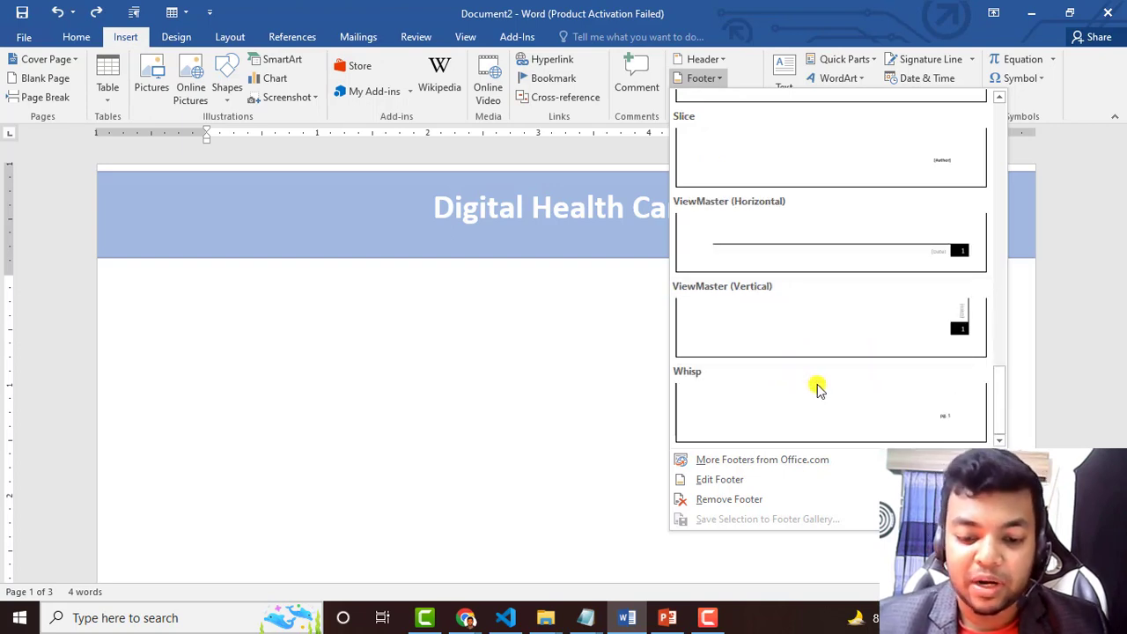
pyautogui.scroll(6, 829, 410)
pyautogui.scroll(10, 830, 408)
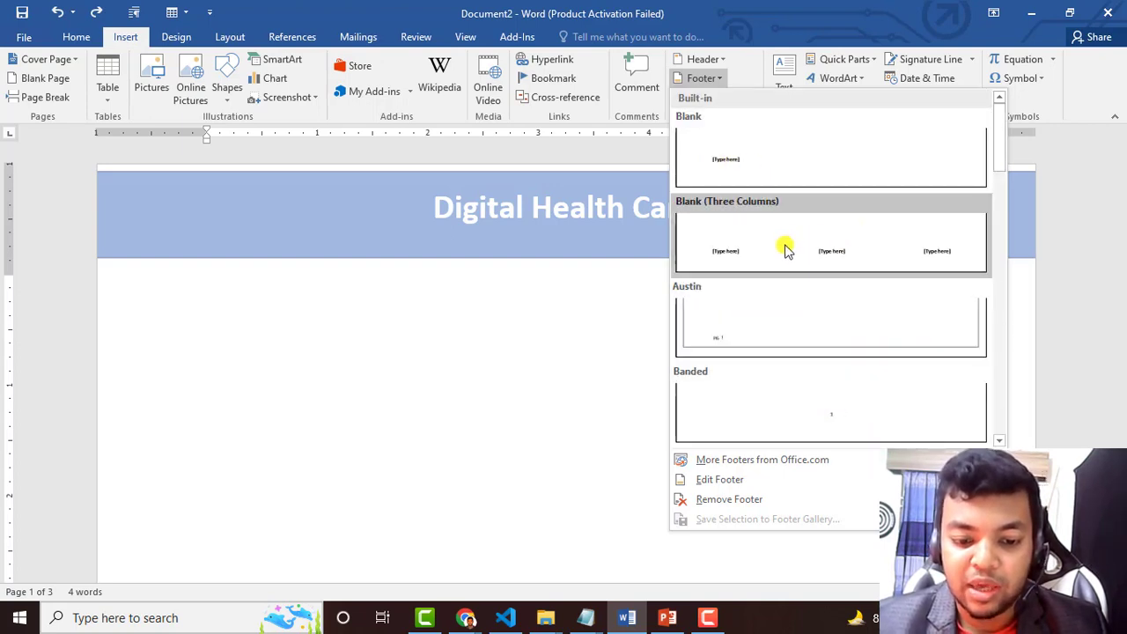
pyautogui.click(821, 252)
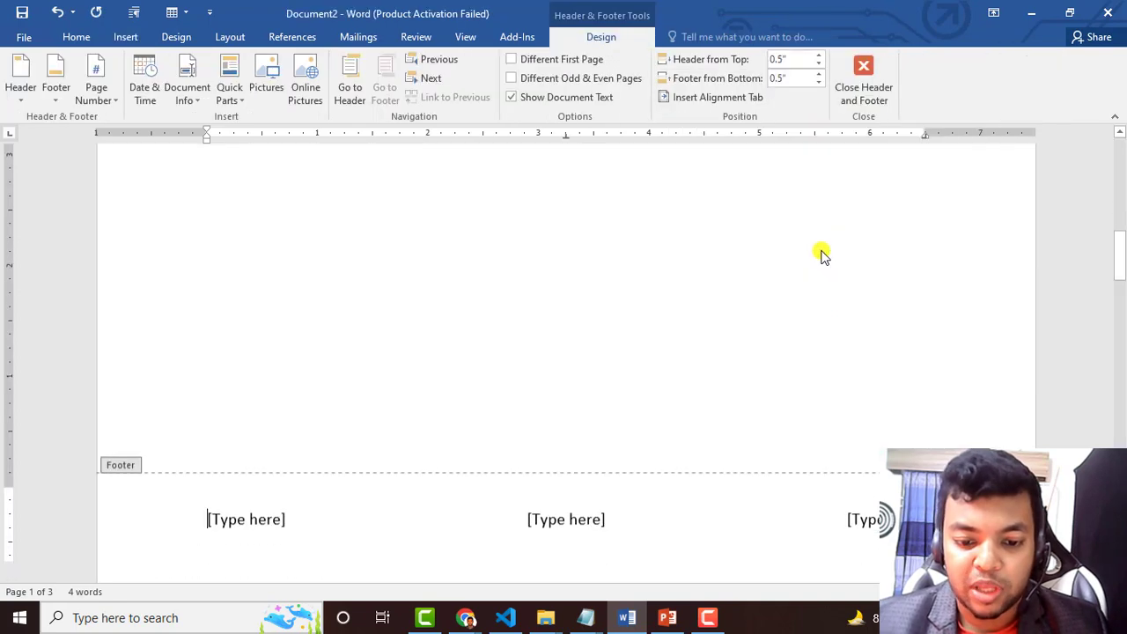
# Type the company info e-mail address into the middle footer placeholder
pyautogui.click(560, 500)
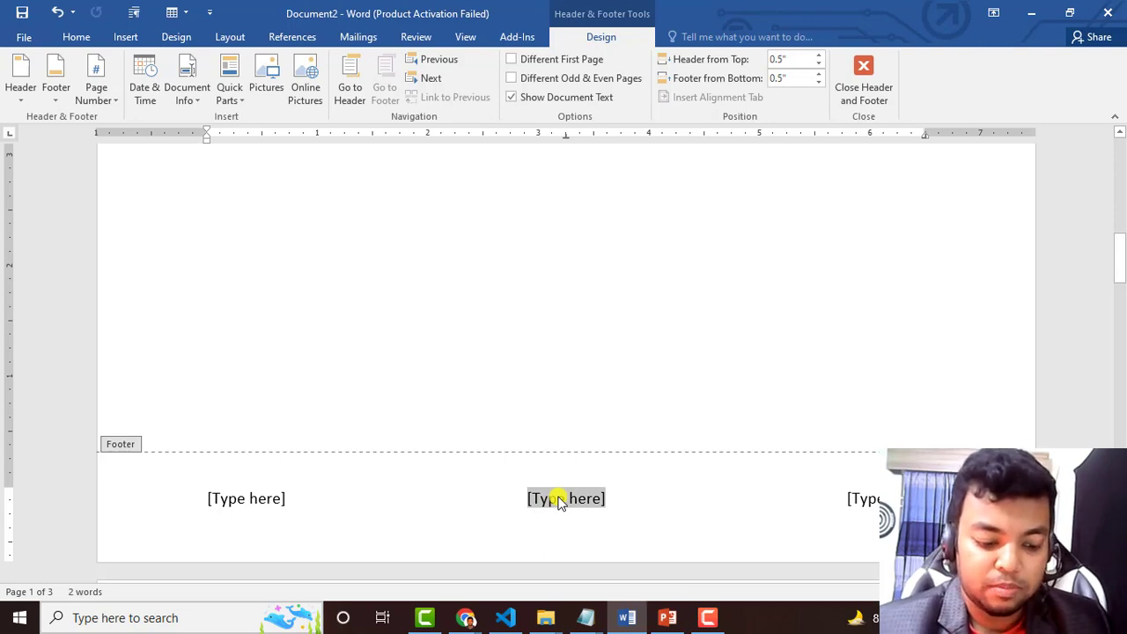
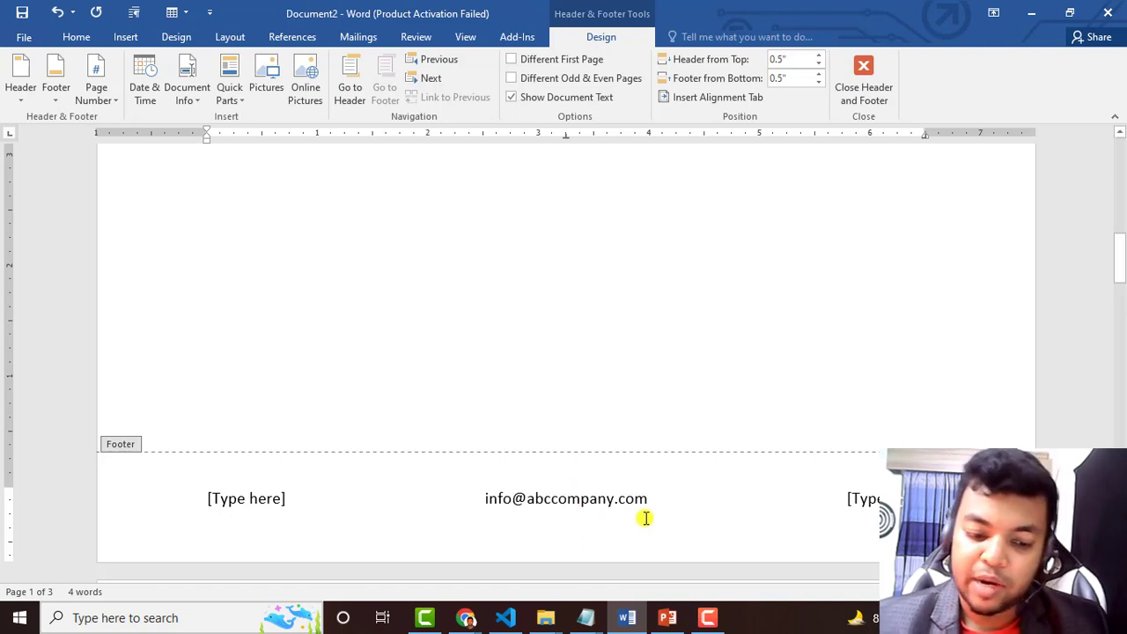
# Delete the left placeholder, put the phone number on the right, and close the footer
pyautogui.click(267, 500)
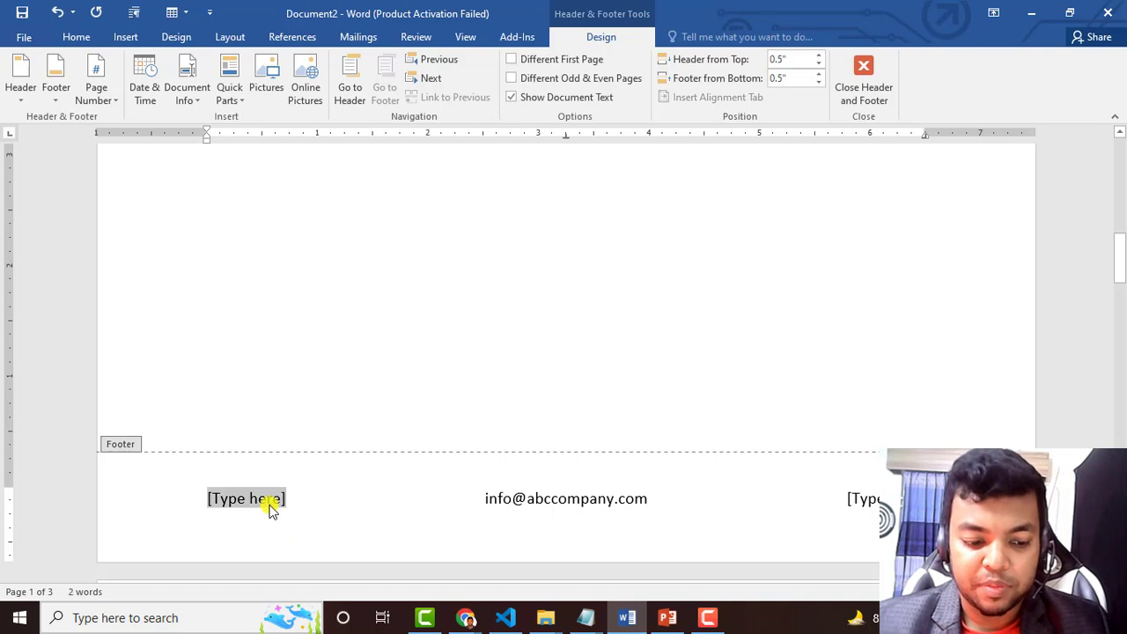
pyautogui.press('BackSpace')
pyautogui.click(867, 499)
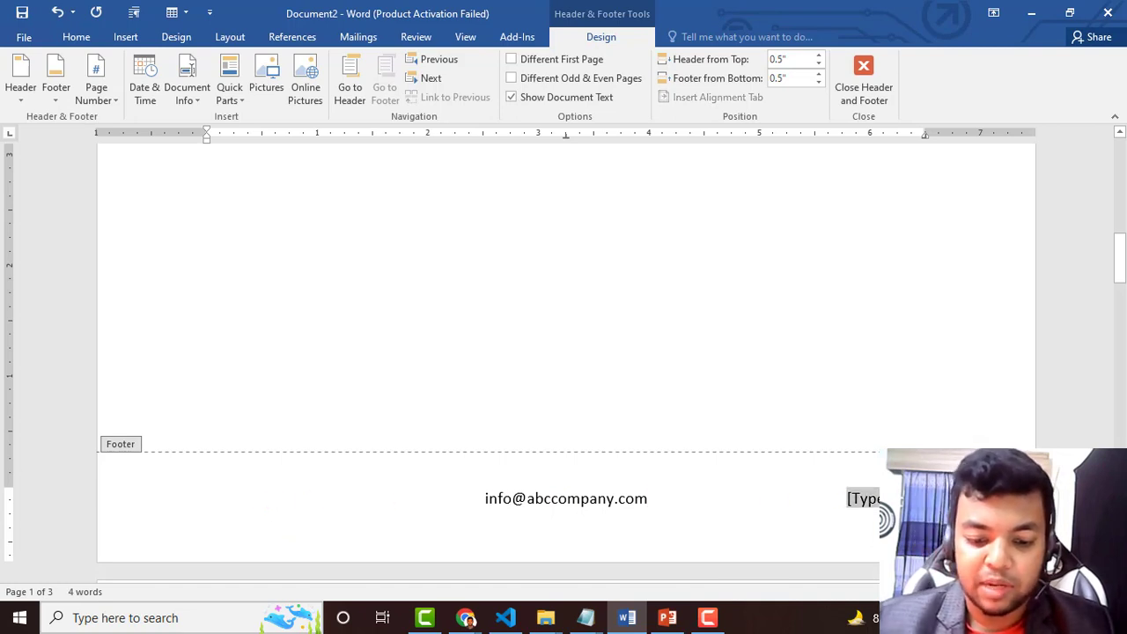
pyautogui.press('BackSpace')
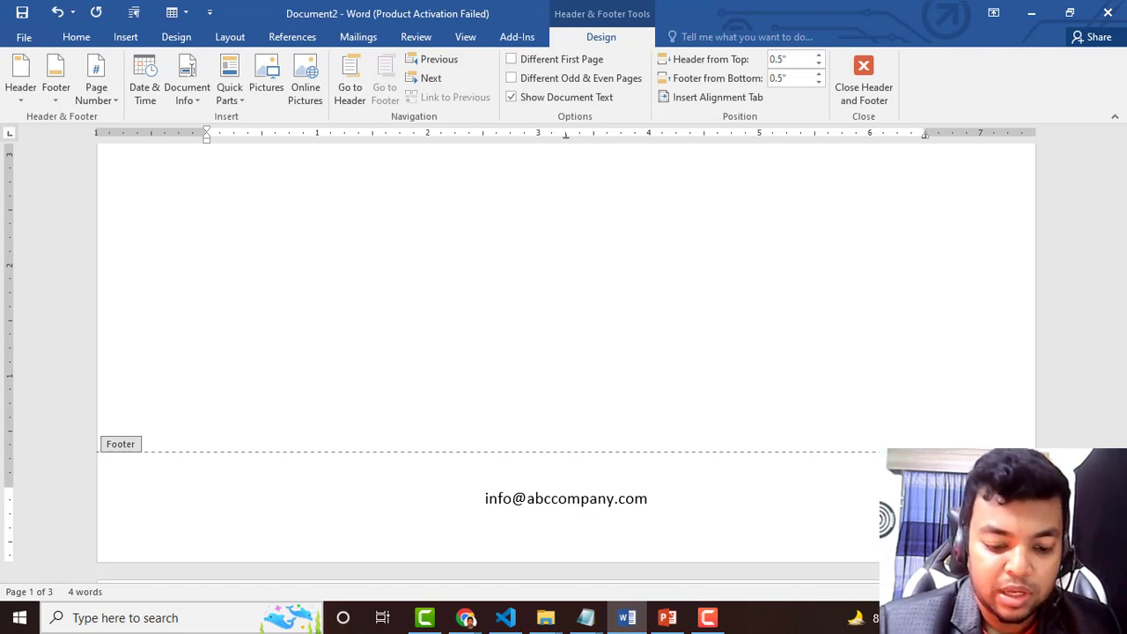
pyautogui.write('01733')
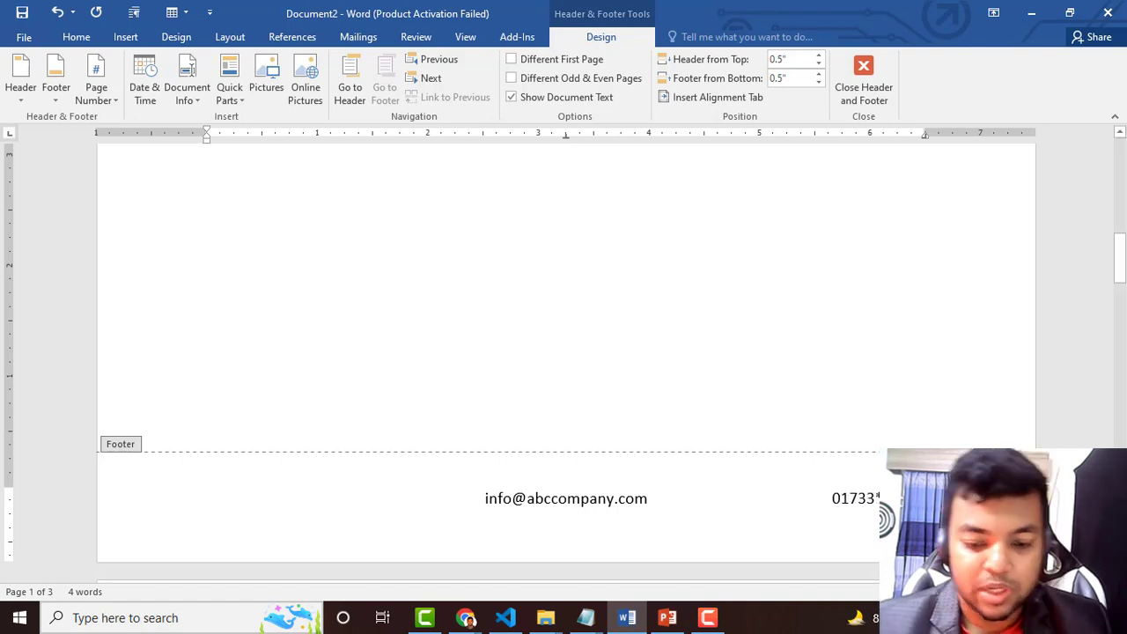
pyautogui.press('Escape')
# Scroll through the pages to check the e-mail and phone footer on each
pyautogui.scroll(-9, 604, 472)
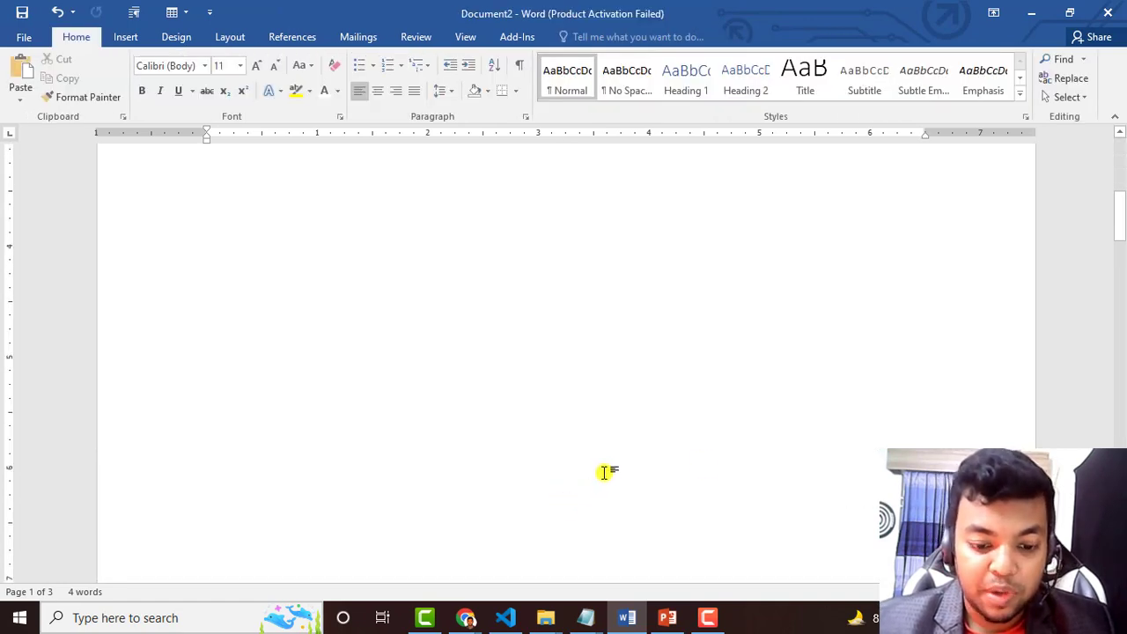
pyautogui.doubleClick(731, 244)
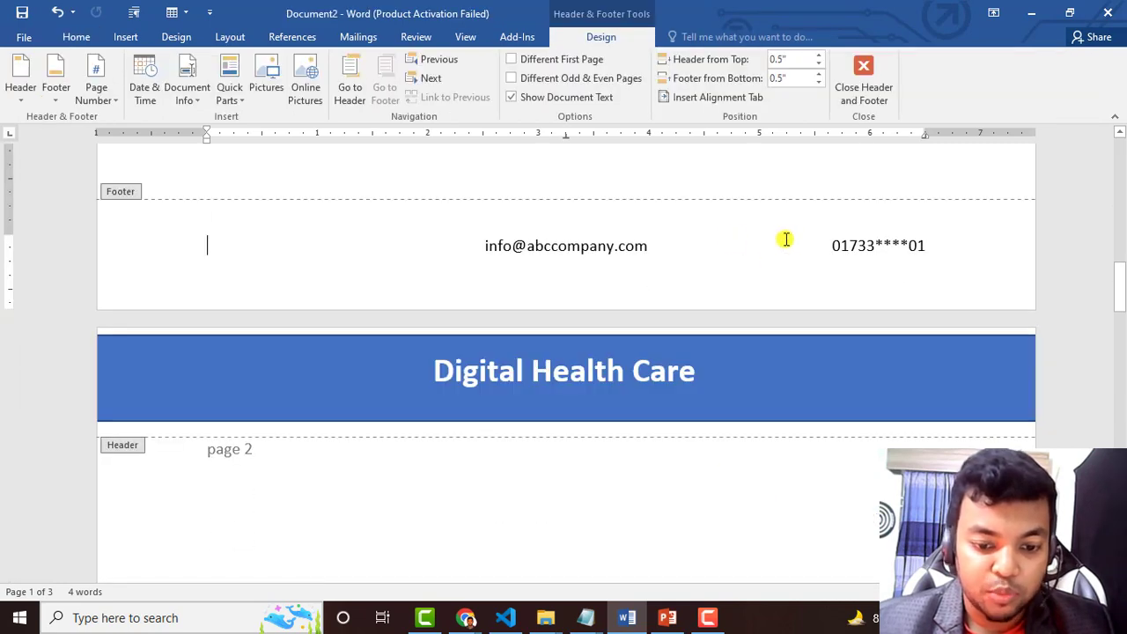
pyautogui.press('Escape')
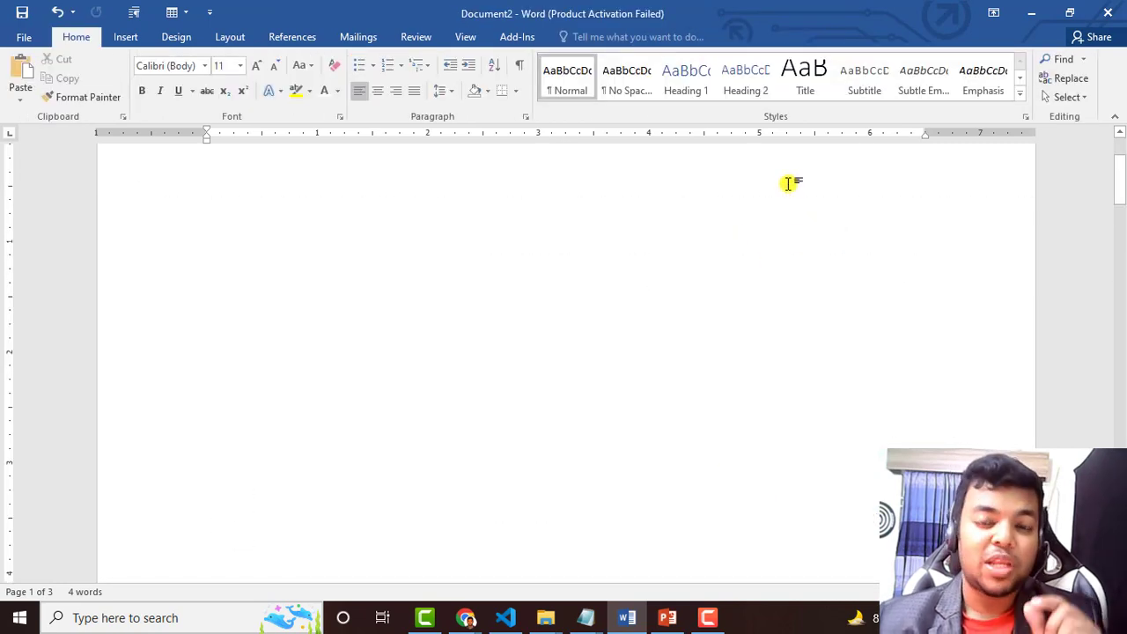
pyautogui.scroll(-15, 808, 397)
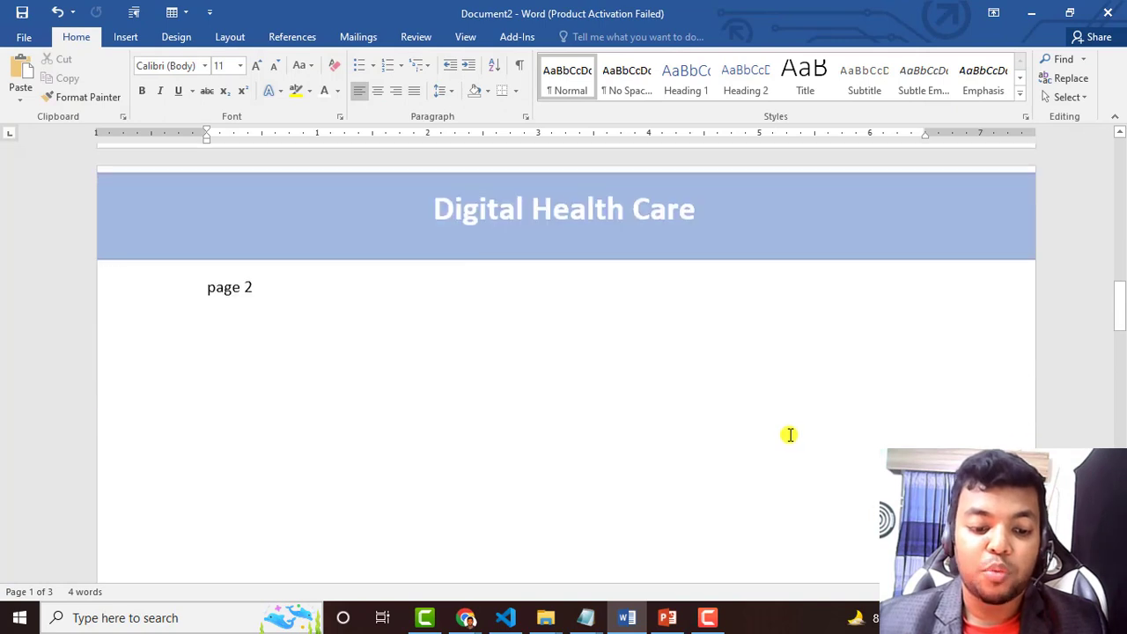
pyautogui.scroll(-8, 780, 425)
pyautogui.scroll(2, 576, 261)
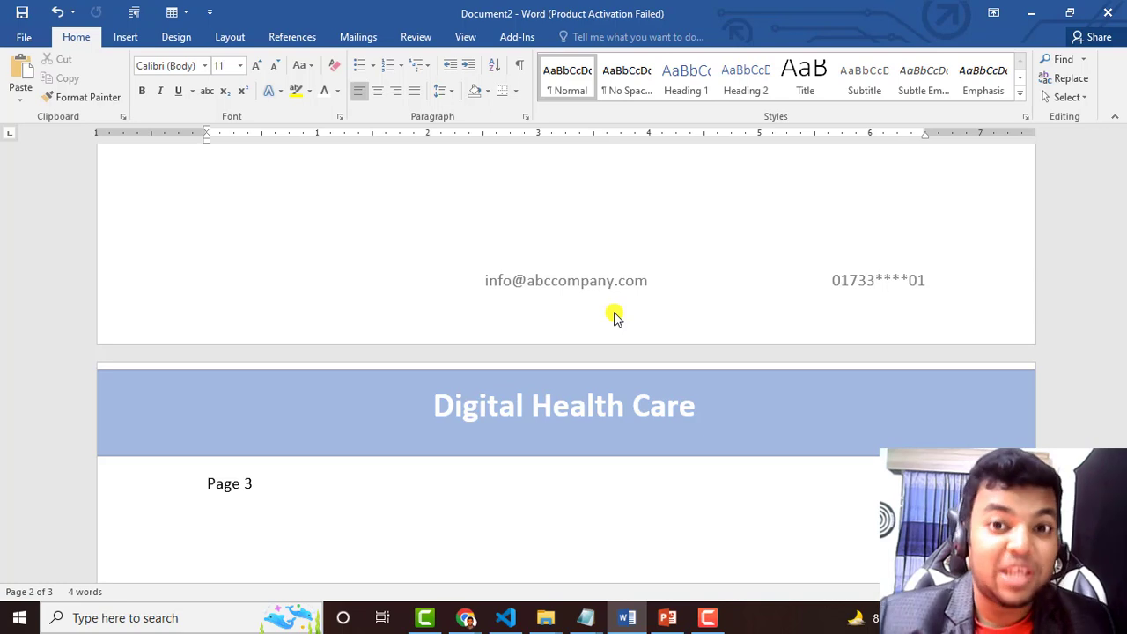
# Check the pages in print preview, then return to the document's start
pyautogui.hotkey('ctrl', 'p')
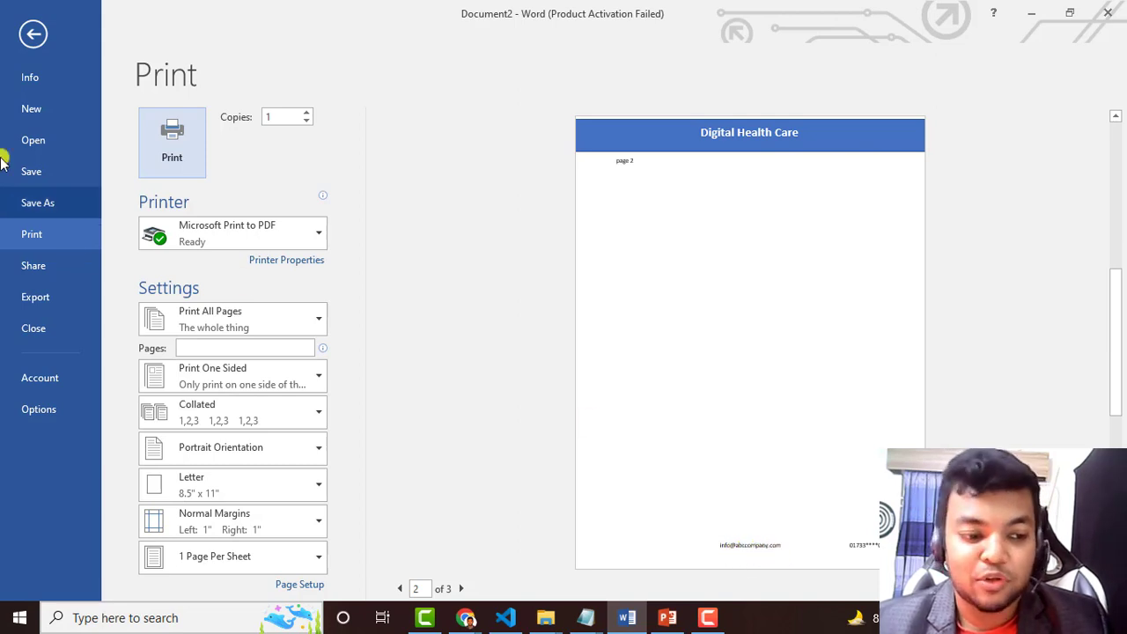
pyautogui.click(44, 46)
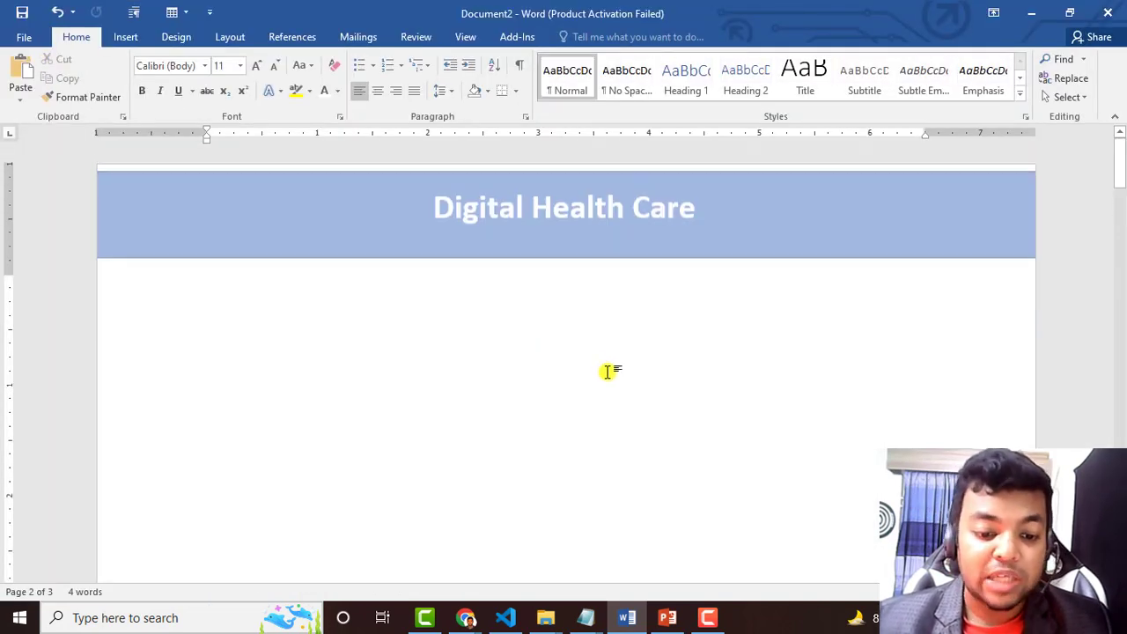
pyautogui.hotkey('ctrl', 'Home')
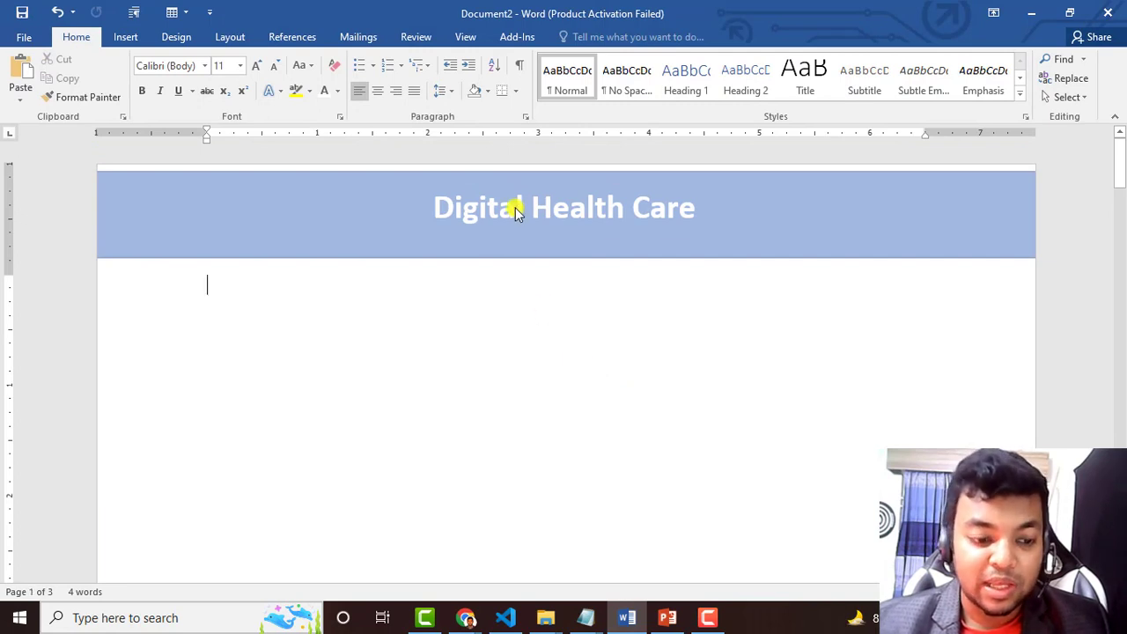
# Switch the ribbon to the Insert tab
pyautogui.click(123, 39)
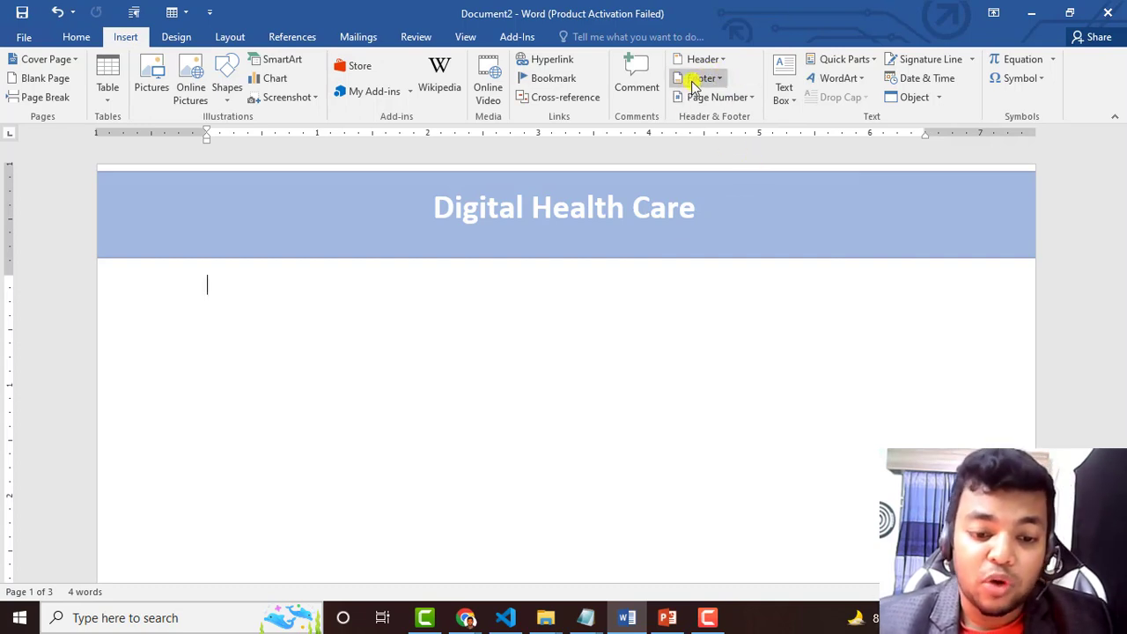
# Replace the footer with the Retrospect footer design
pyautogui.click(704, 78)
pyautogui.scroll(-5, 793, 255)
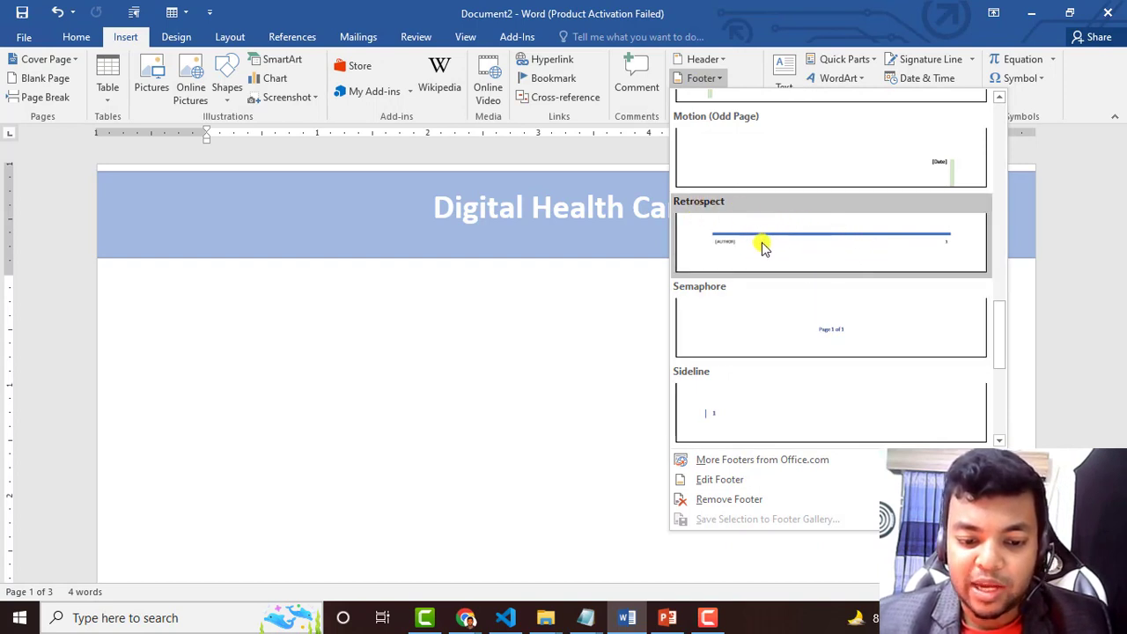
pyautogui.click(820, 251)
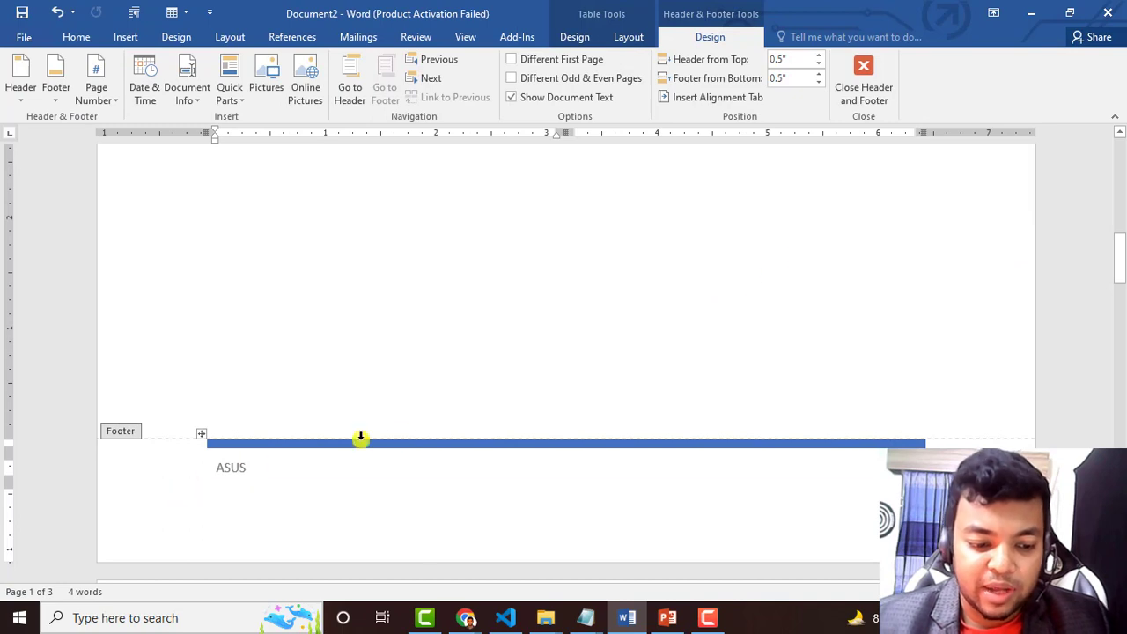
pyautogui.click(740, 444)
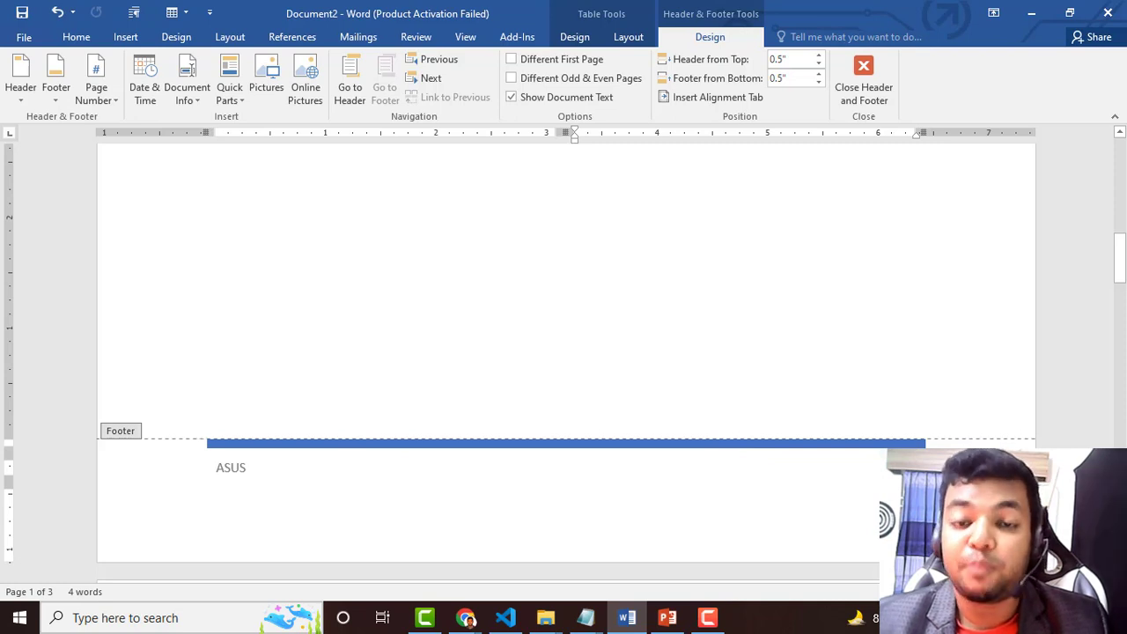
# Replace the footer's author name with the company info e-mail address and close the footer
pyautogui.doubleClick(228, 471)
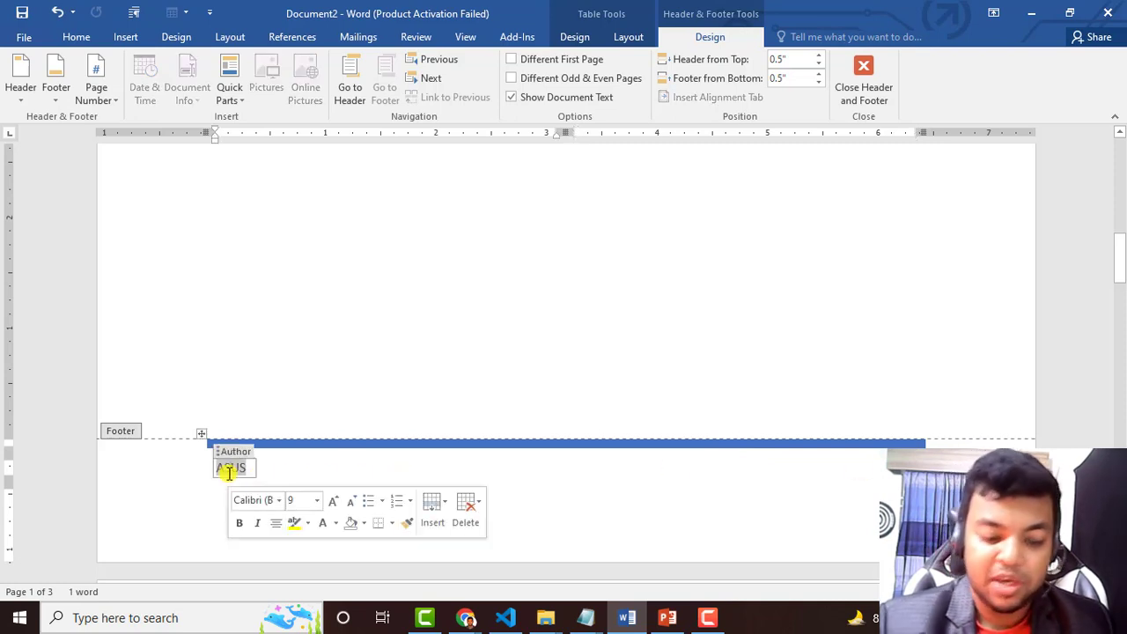
pyautogui.press('BackSpace')
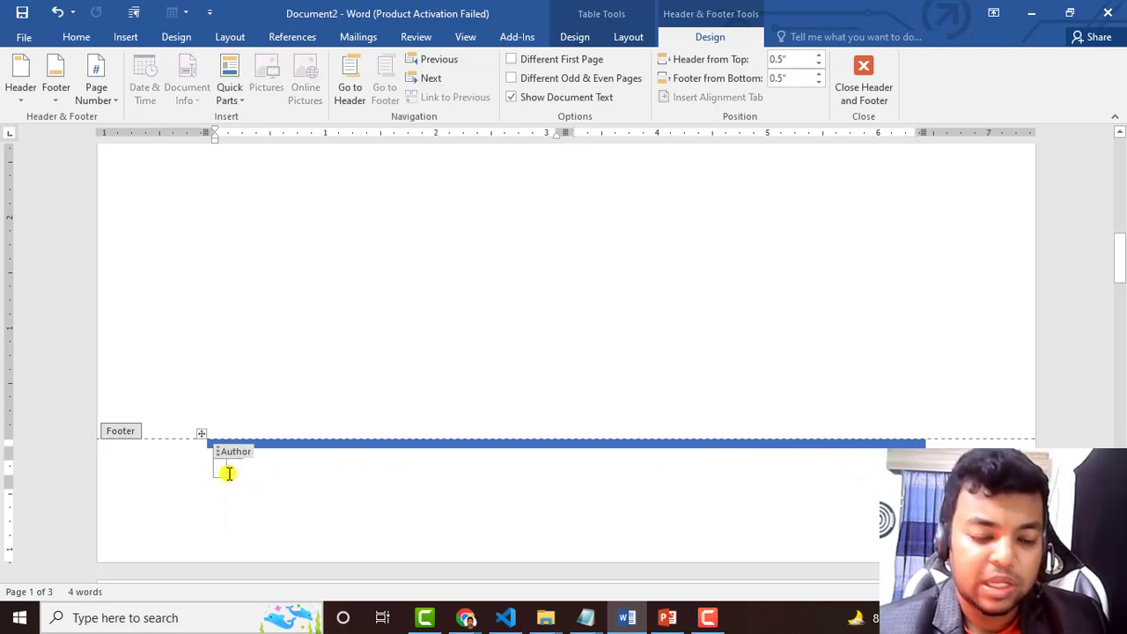
pyautogui.hotkey('ctrl', 'z')
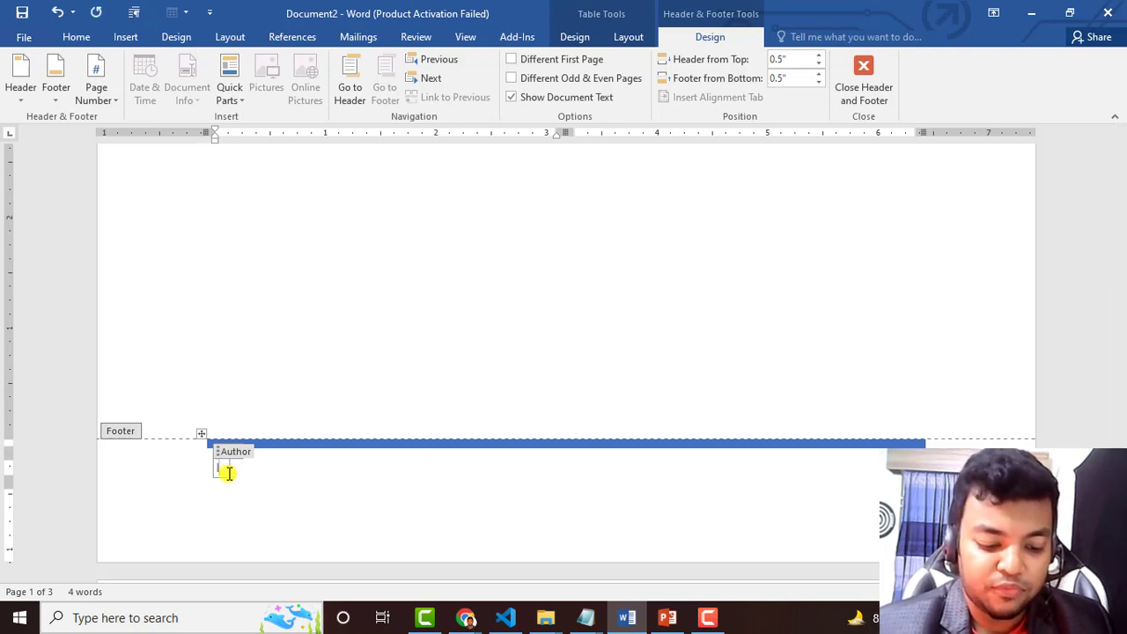
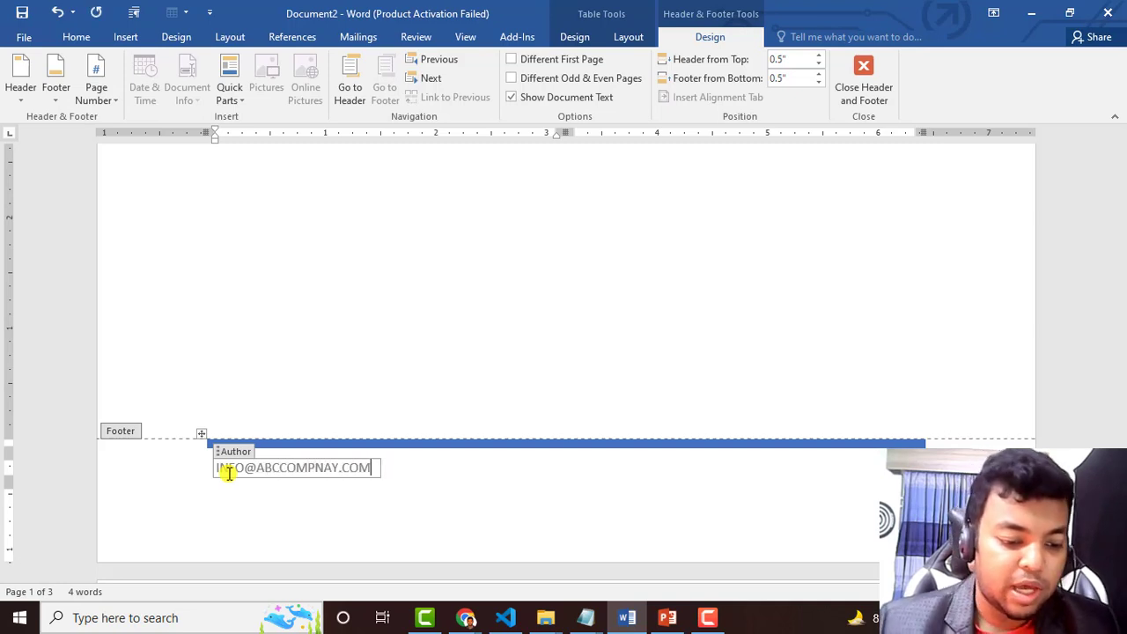
pyautogui.doubleClick(419, 328)
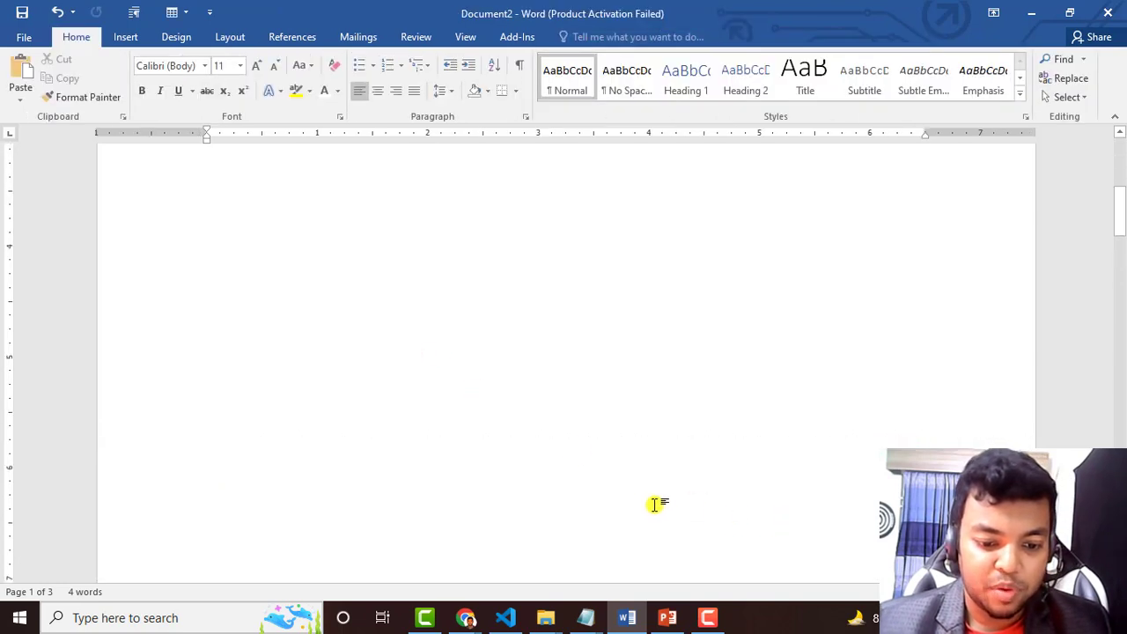
# Scroll through pages 1–3 to check the e-mail footer on each page
pyautogui.scroll(-10, 655, 503)
pyautogui.scroll(1, 361, 387)
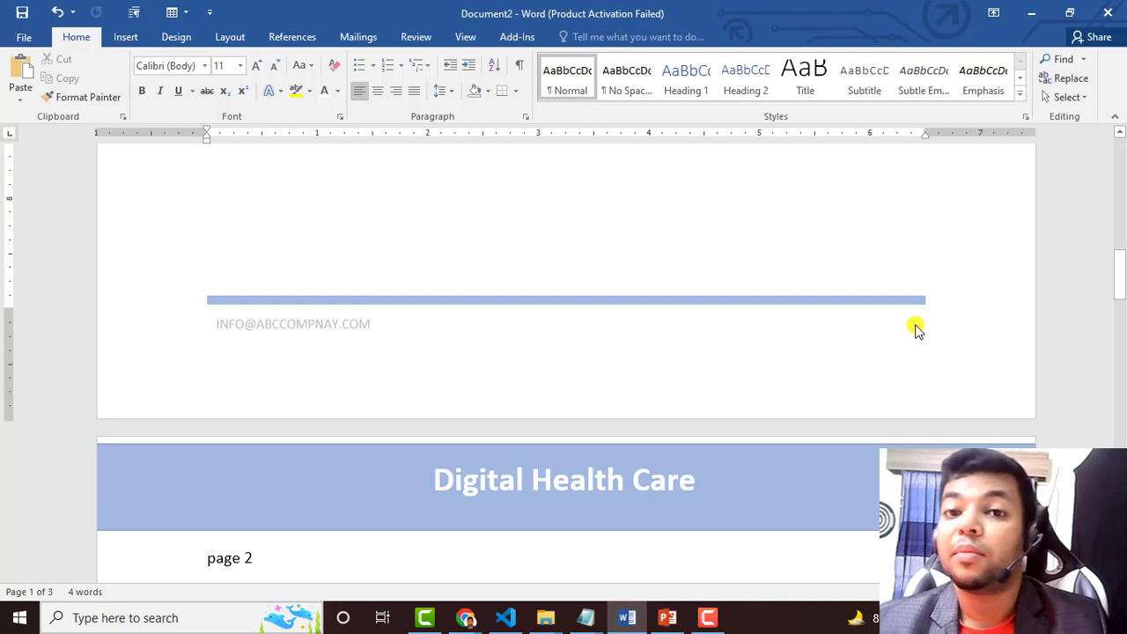
pyautogui.scroll(-20, 915, 332)
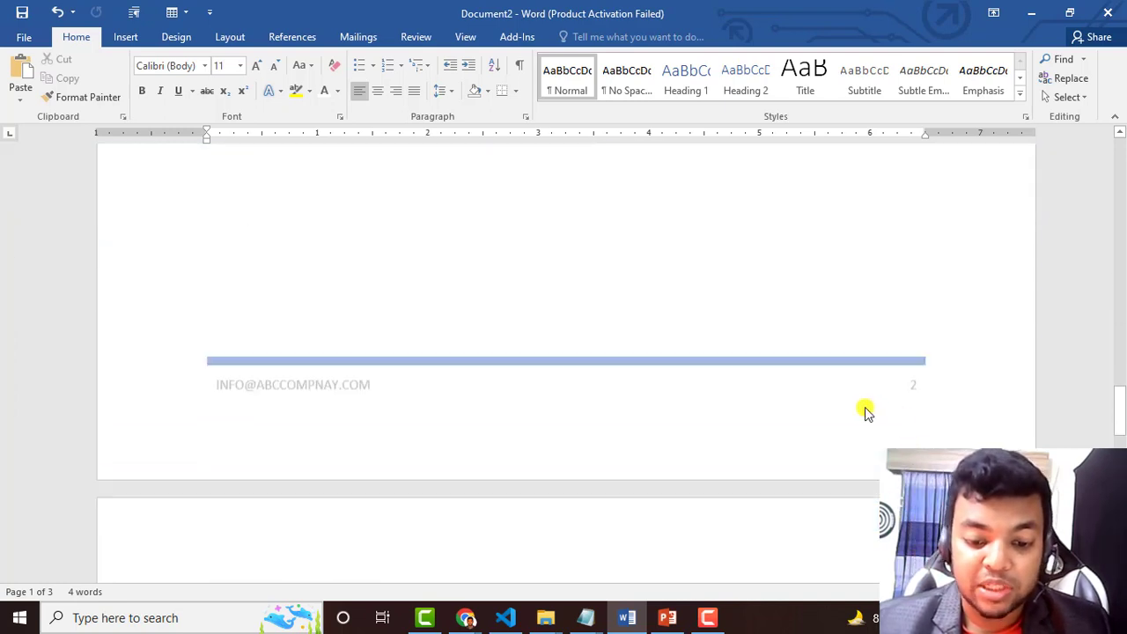
pyautogui.scroll(-3, 866, 412)
pyautogui.scroll(-6, 659, 438)
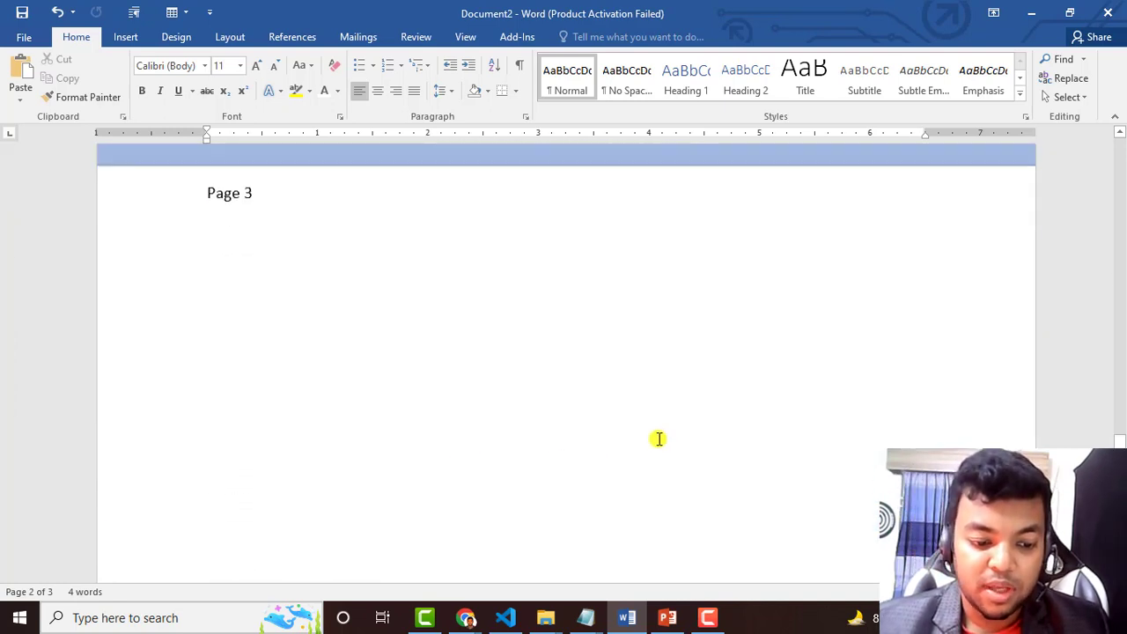
pyautogui.scroll(-15, 659, 439)
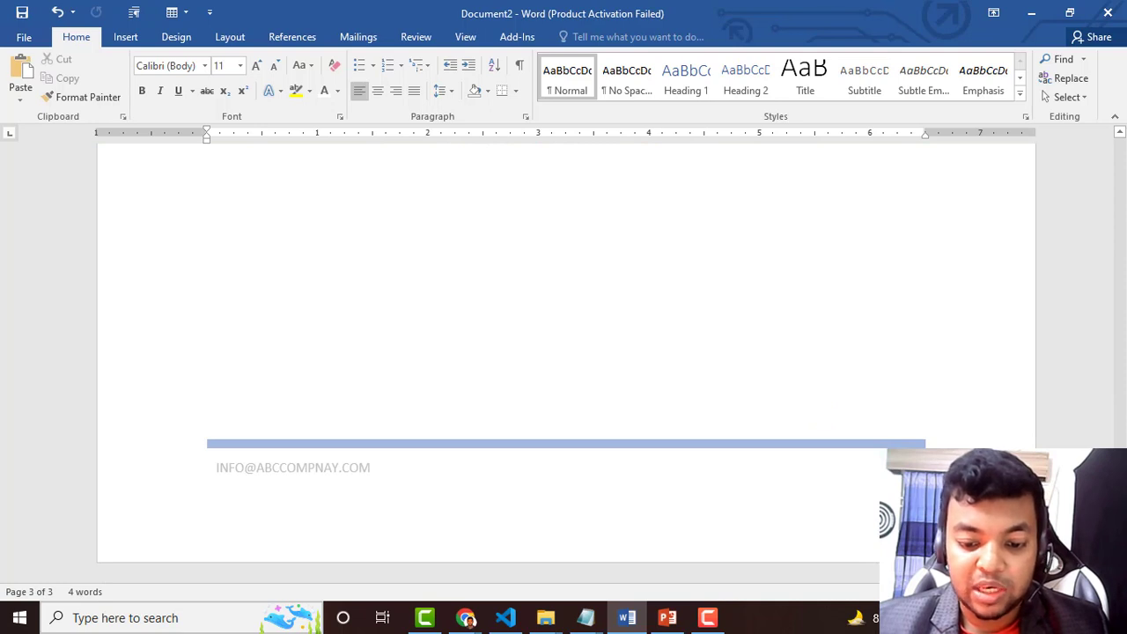
pyautogui.scroll(15, 159, 322)
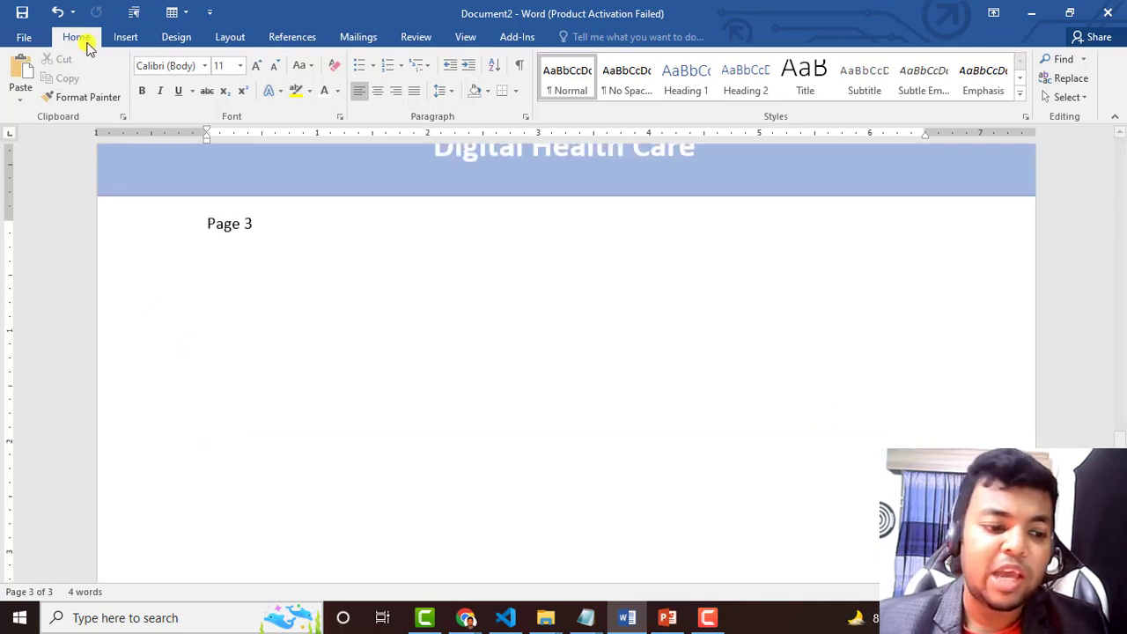
# Swap the footer for the ViewMaster (Horizontal) design with its Date placeholder and page-number box
pyautogui.click(125, 40)
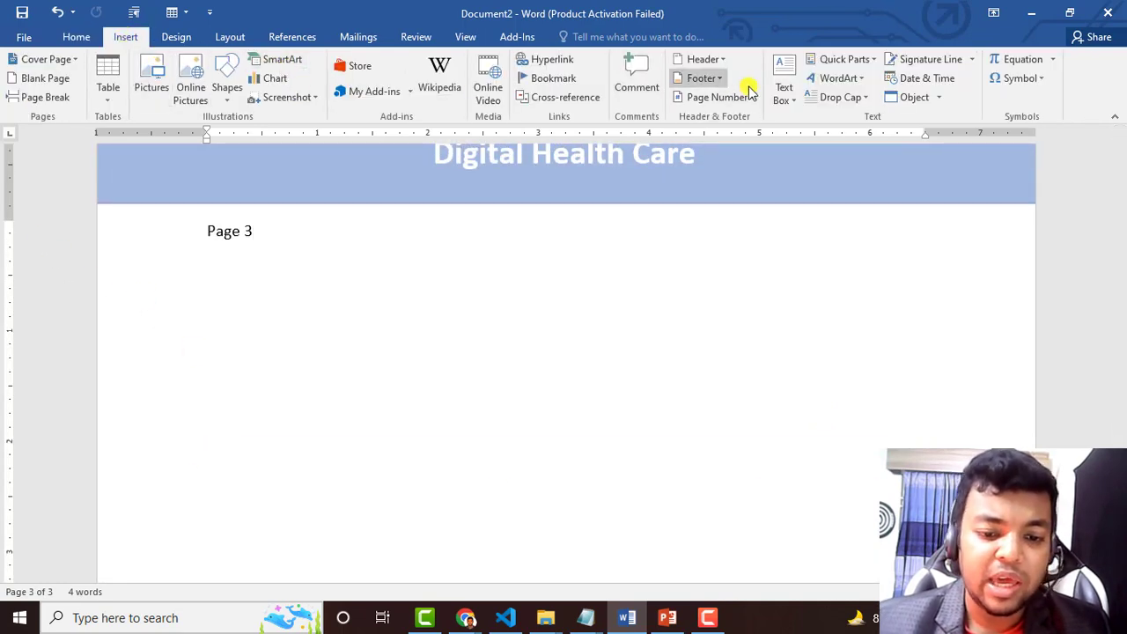
pyautogui.click(704, 80)
pyautogui.scroll(-6, 780, 302)
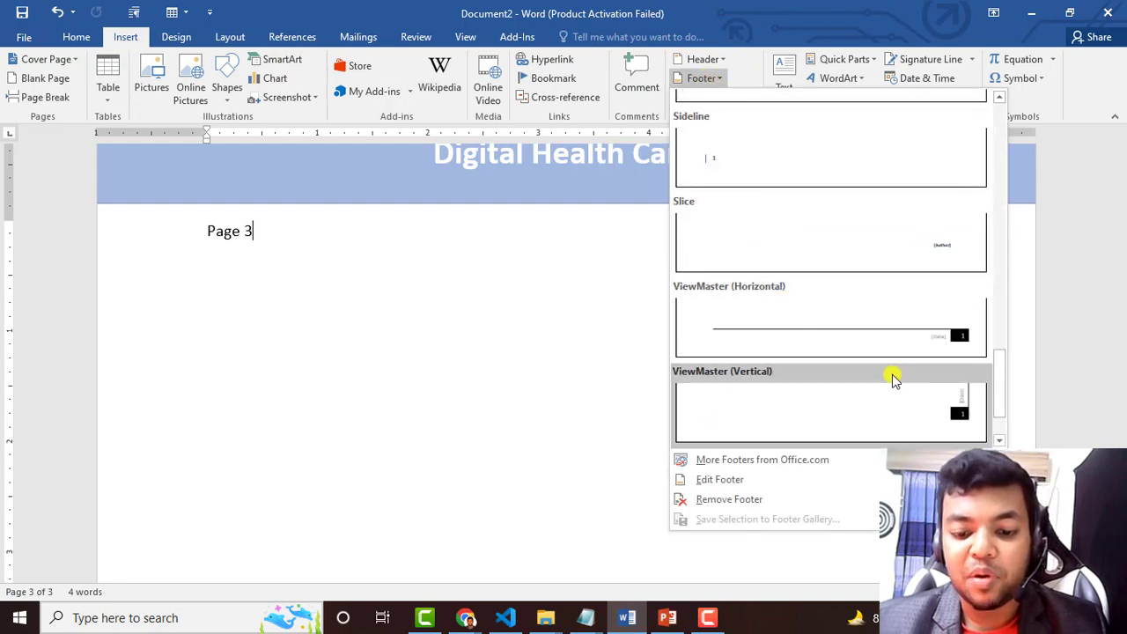
pyautogui.click(937, 331)
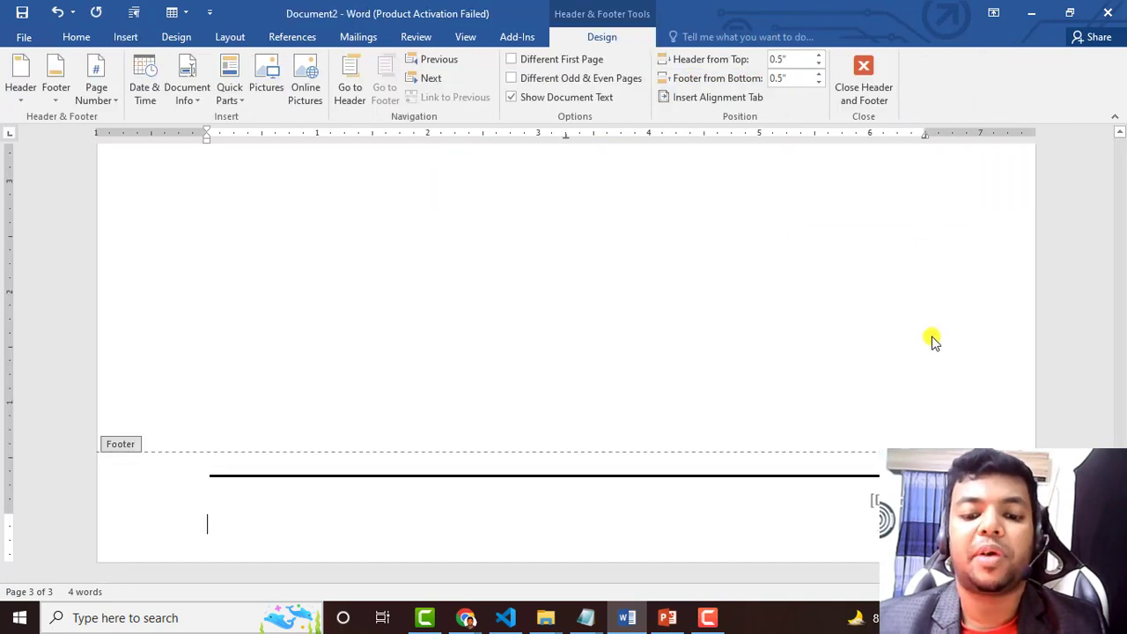
pyautogui.click(874, 507)
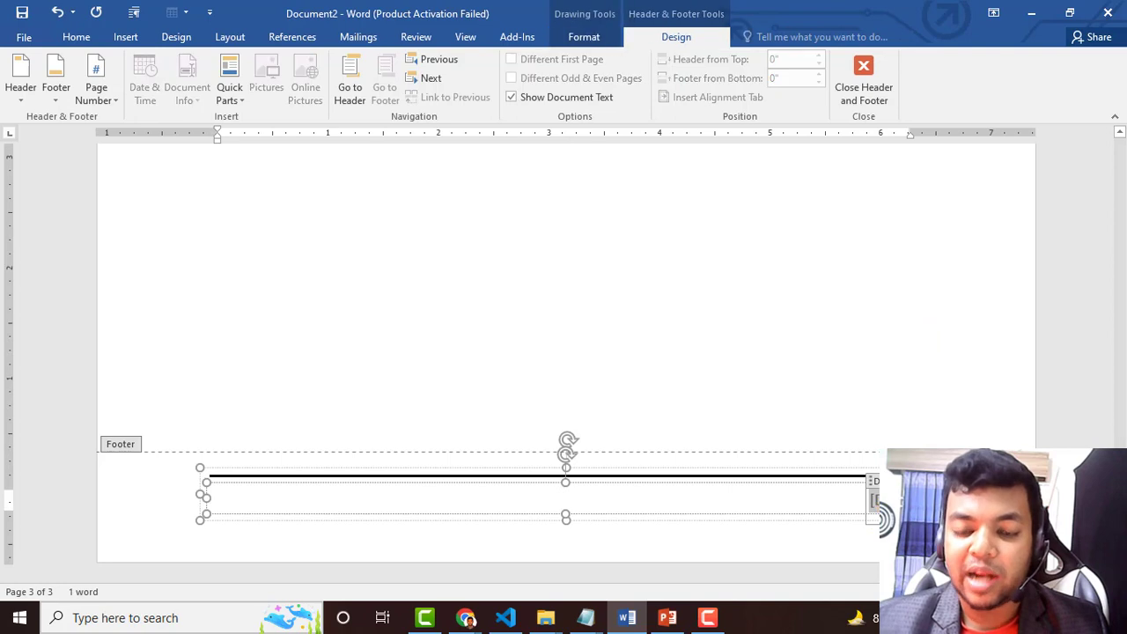
pyautogui.scroll(3, 1056, 435)
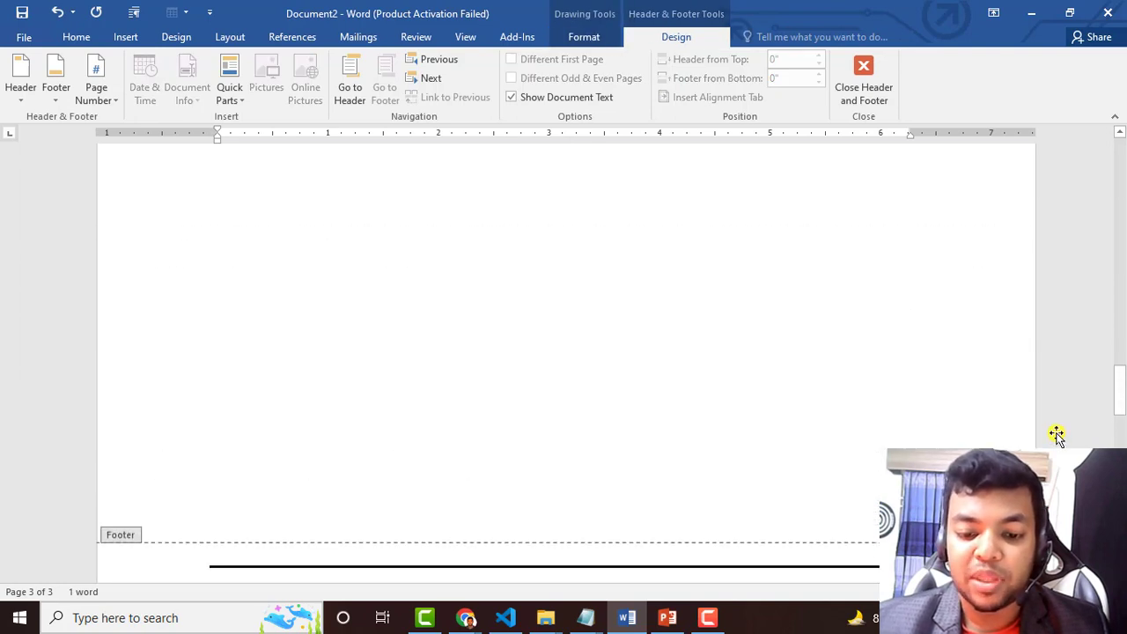
pyautogui.scroll(-3, 935, 447)
pyautogui.click(896, 385)
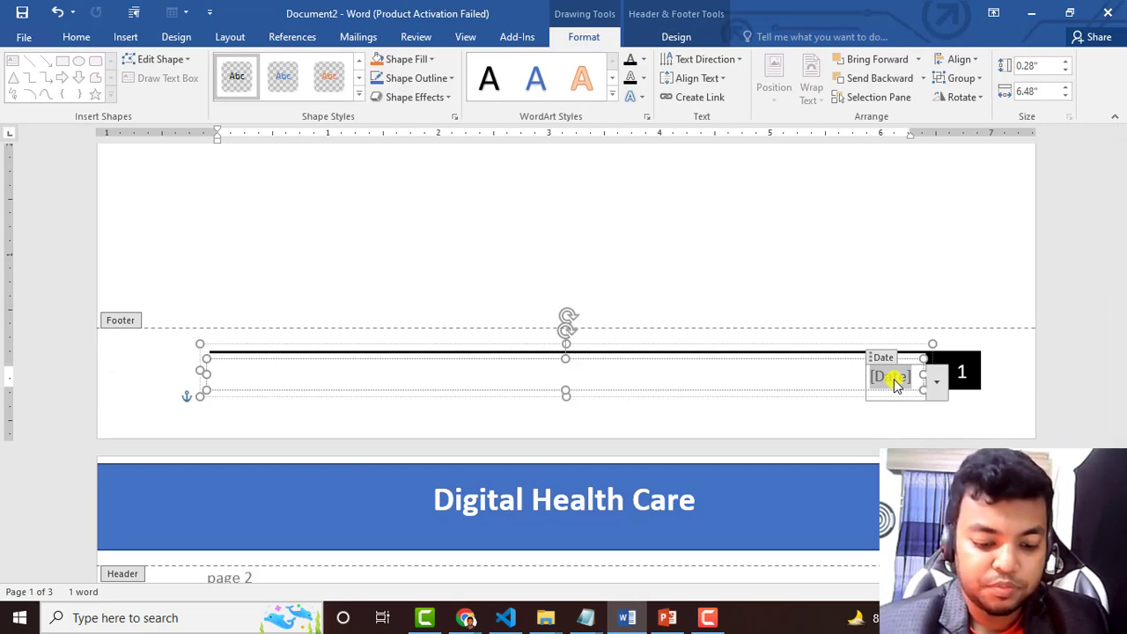
# Enter 12/12/2022 as the footer date
pyautogui.write('12/12/2')
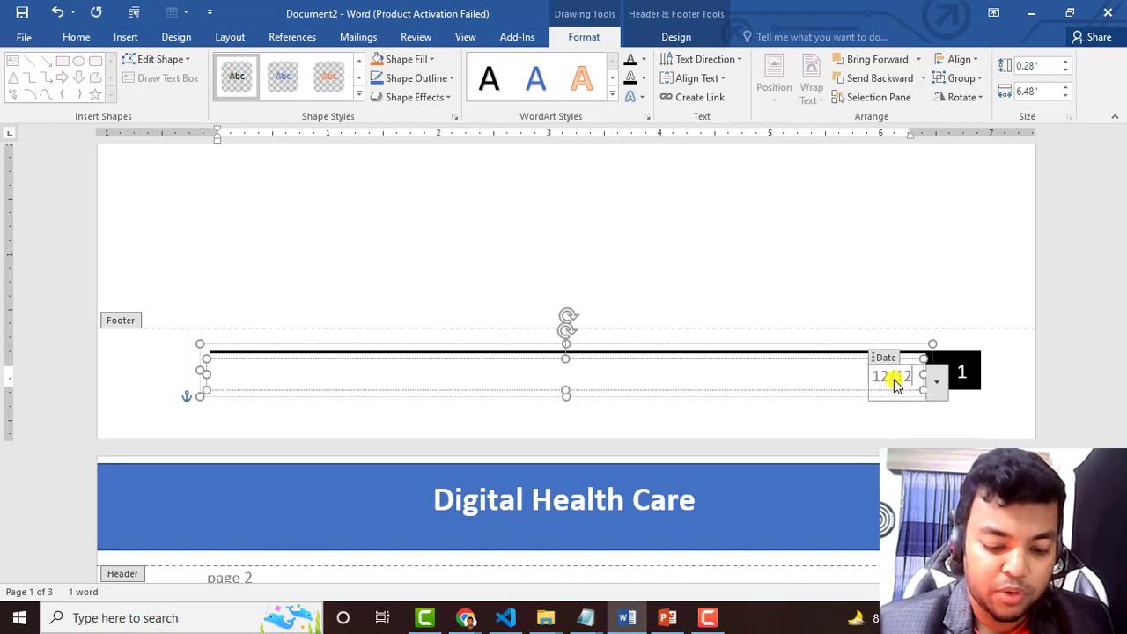
pyautogui.write('022')
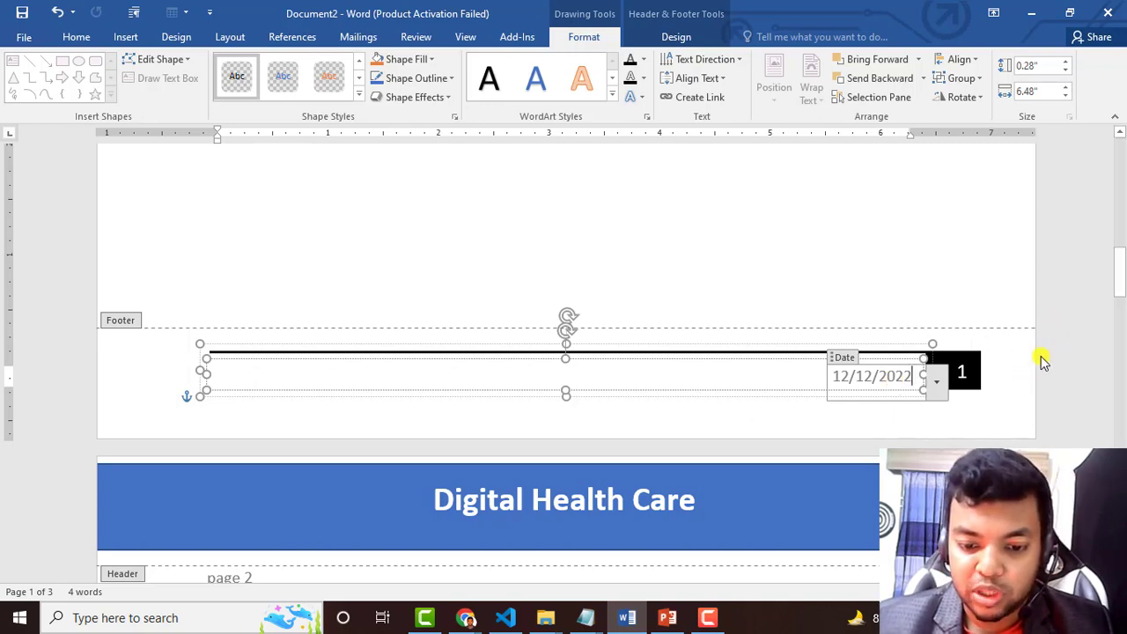
pyautogui.click(1006, 408)
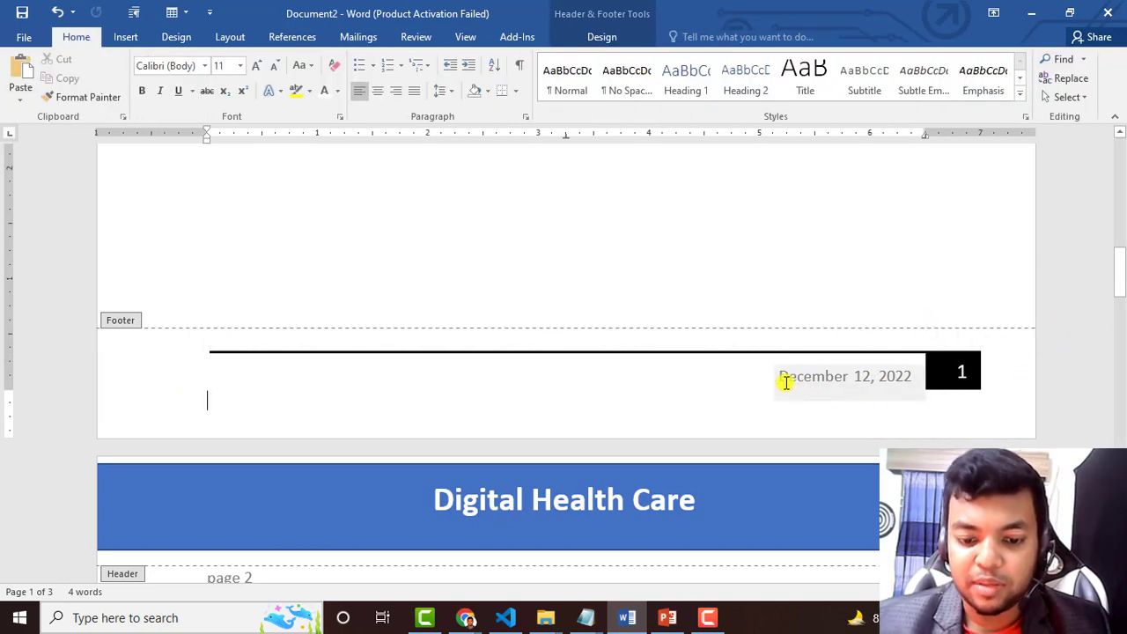
# Scroll through the pages to verify the dated footer and page numbers, then close footer editing
pyautogui.scroll(-10, 981, 423)
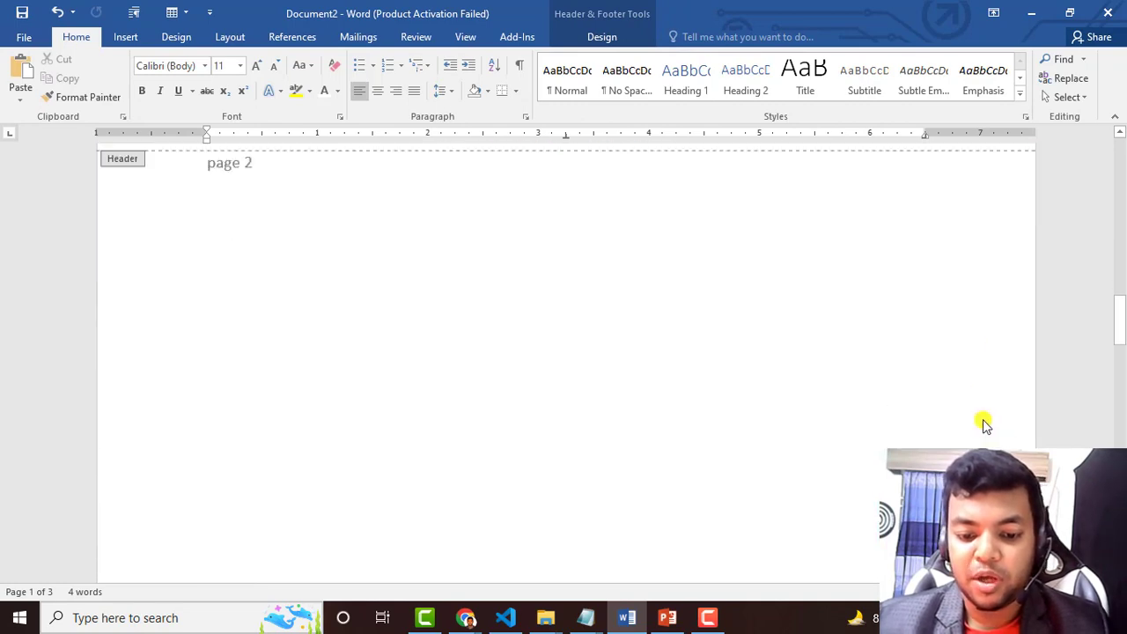
pyautogui.scroll(-5, 984, 423)
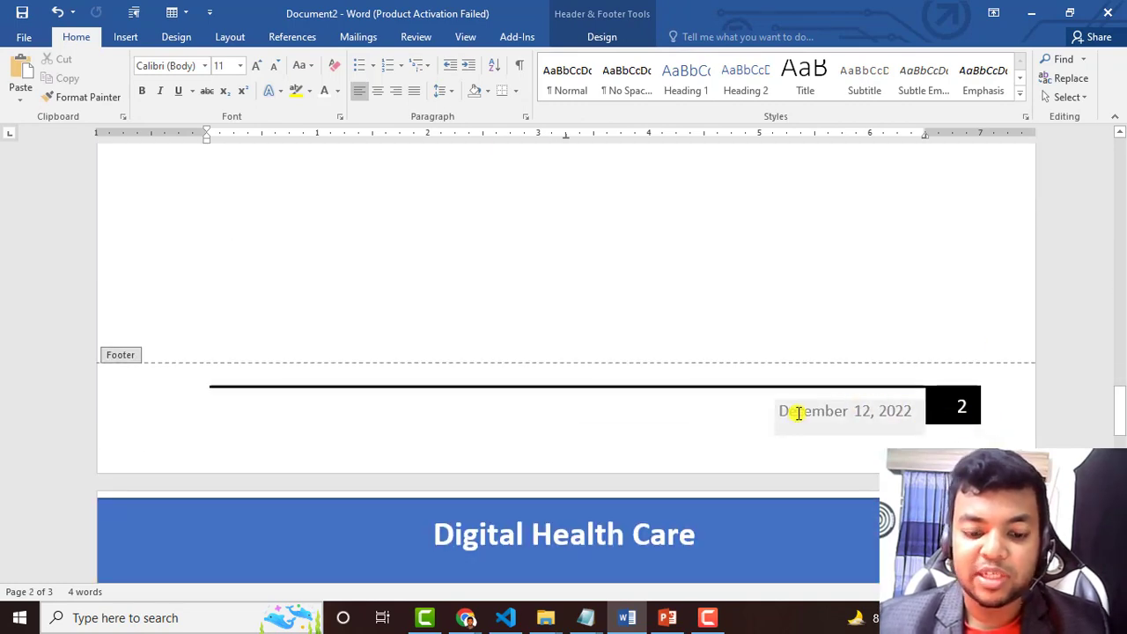
pyautogui.scroll(-15, 810, 427)
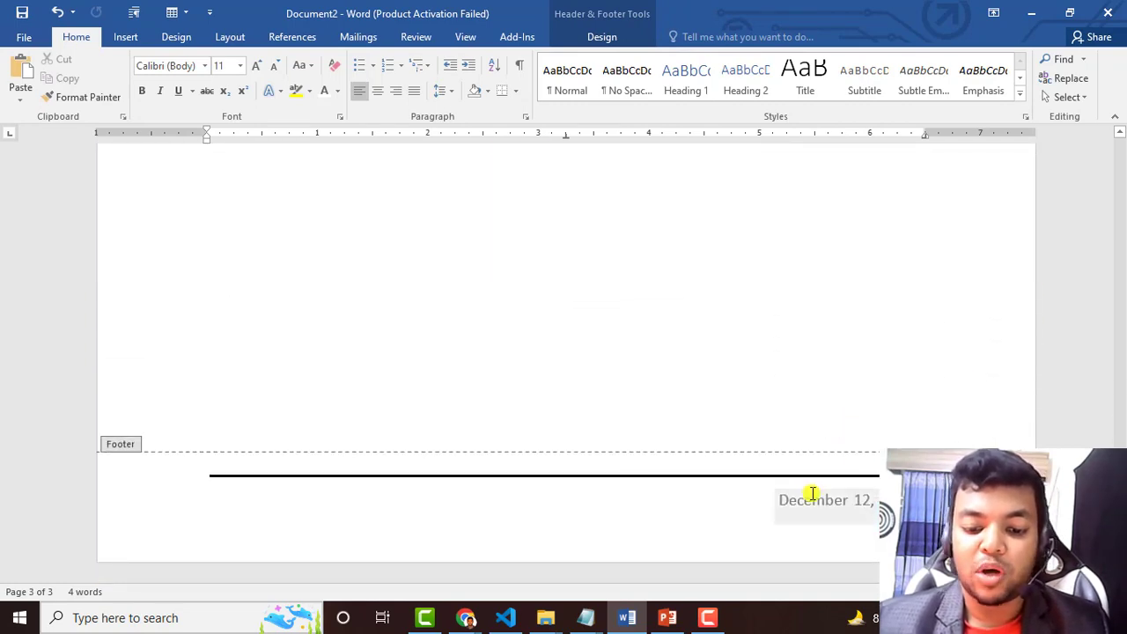
pyautogui.click(811, 494)
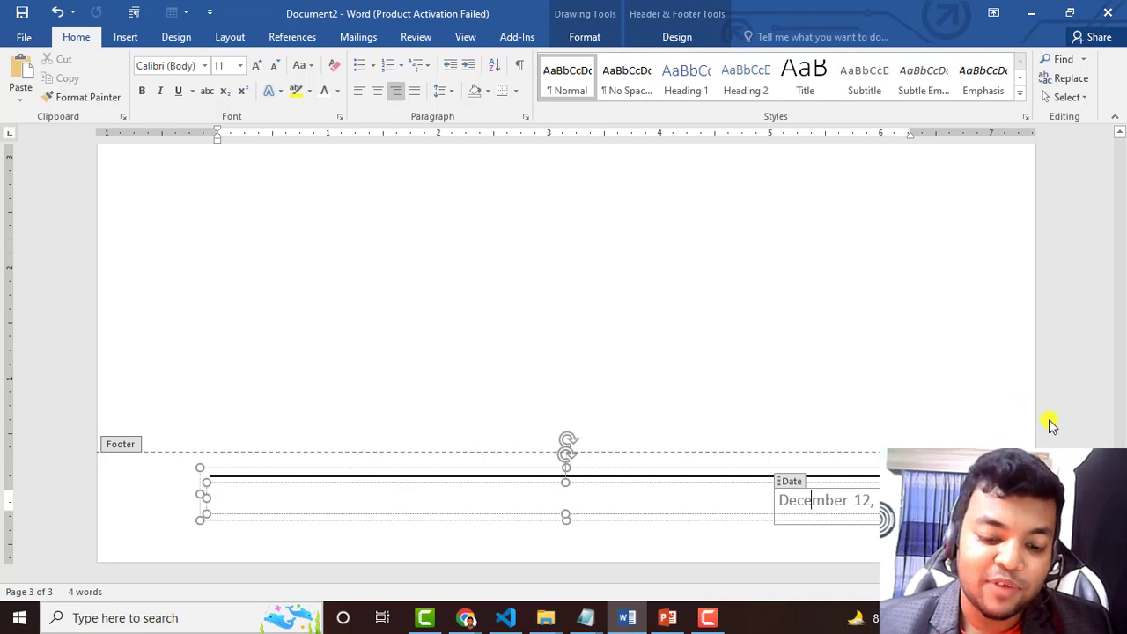
pyautogui.press('Escape')
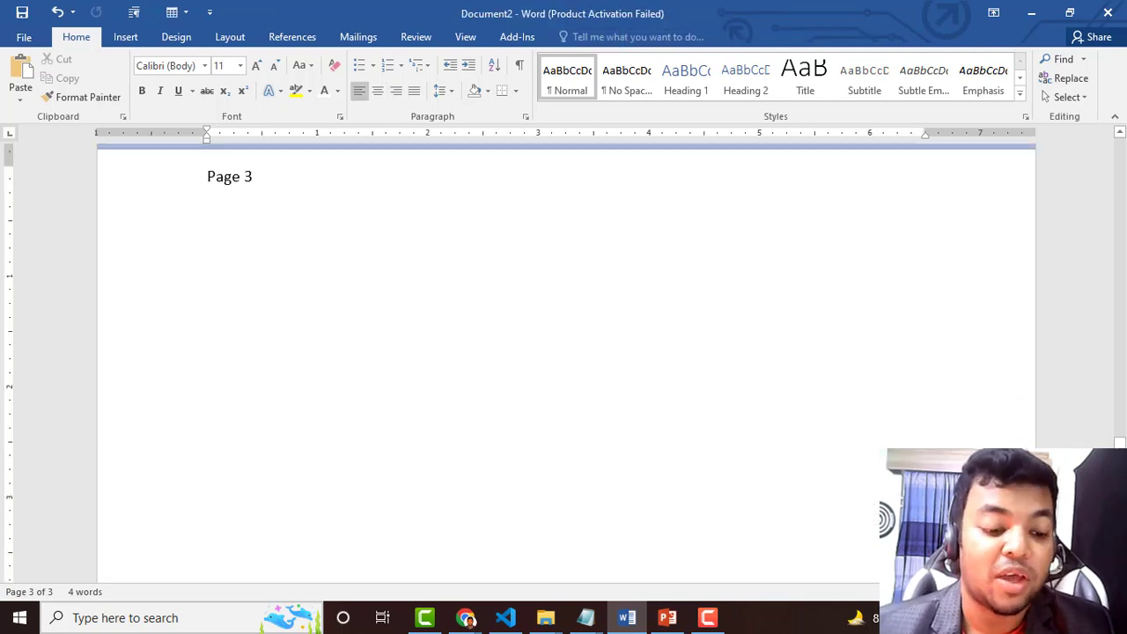
pyautogui.scroll(2, 563, 352)
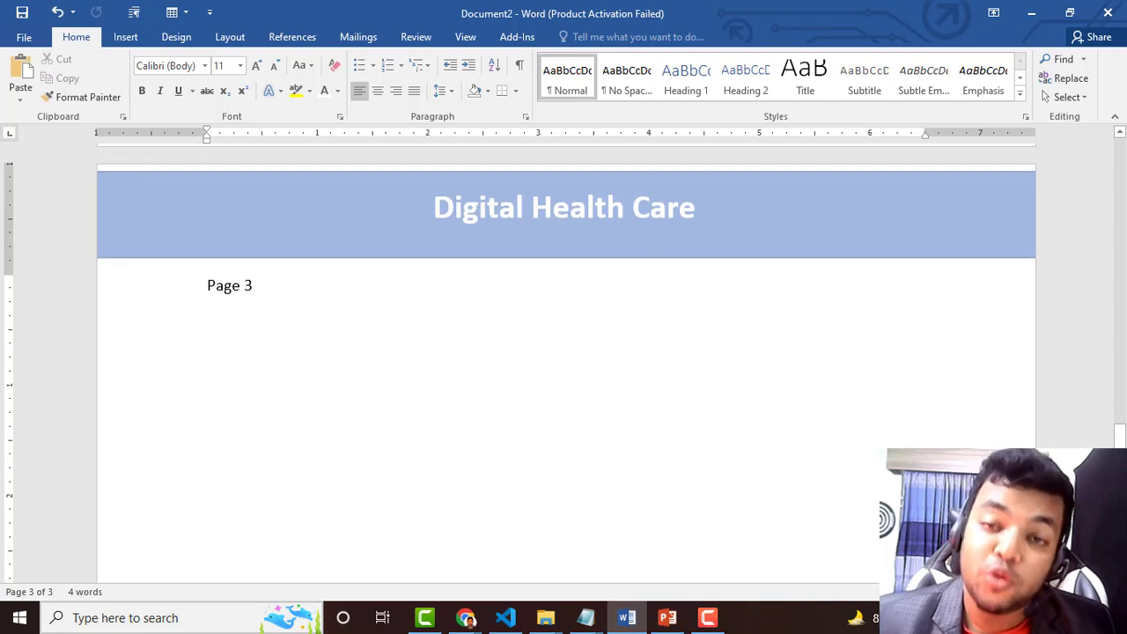